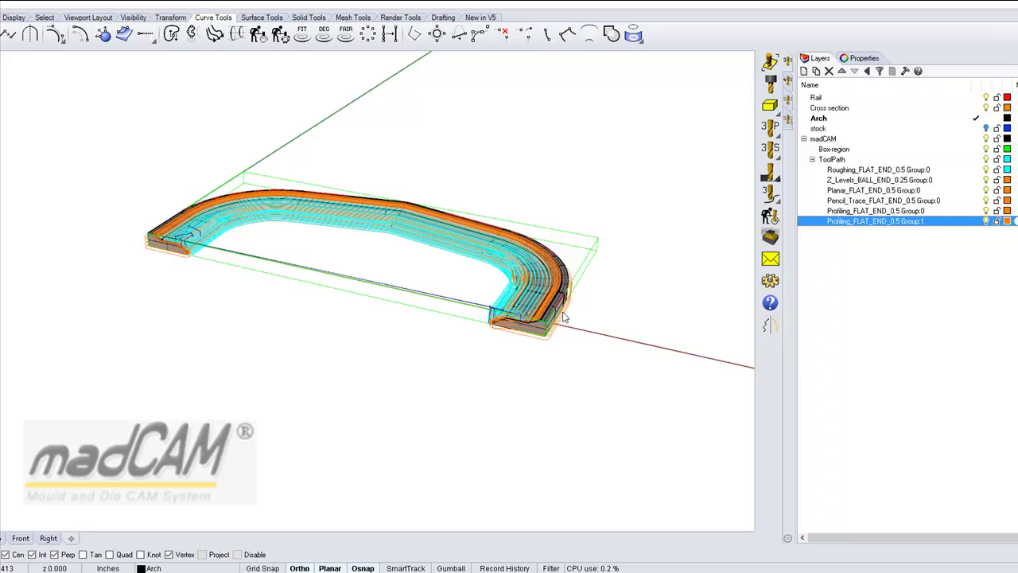
# Step: Post-process the toolpaths with the ShopBot2 post processor and save the output as 1.sbp on the DATA (D:) drive, replacing any existing file
pyautogui.scroll(2, 539, 309)
pyautogui.scroll(2, 483, 280)
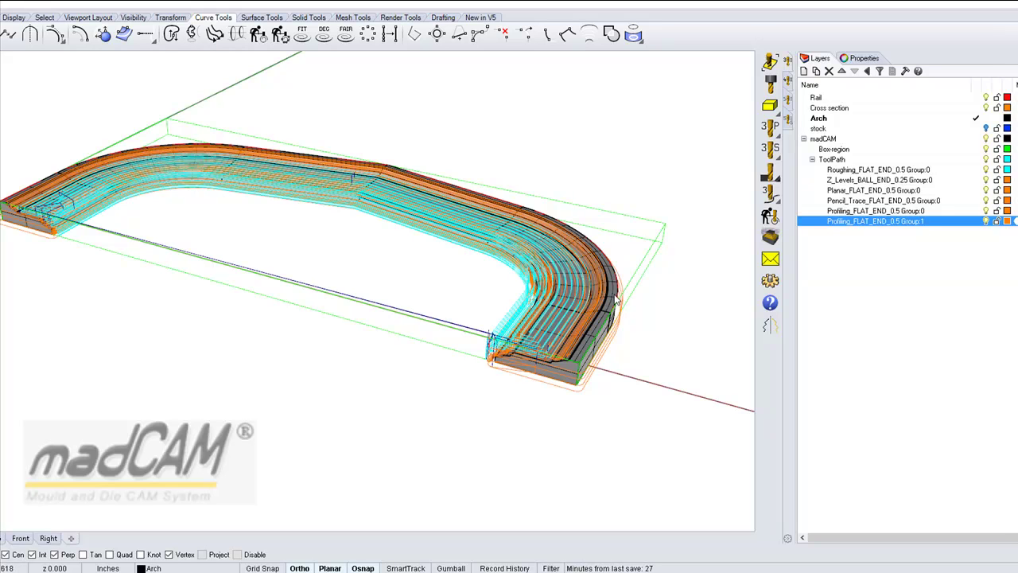
pyautogui.scroll(-2, 620, 298)
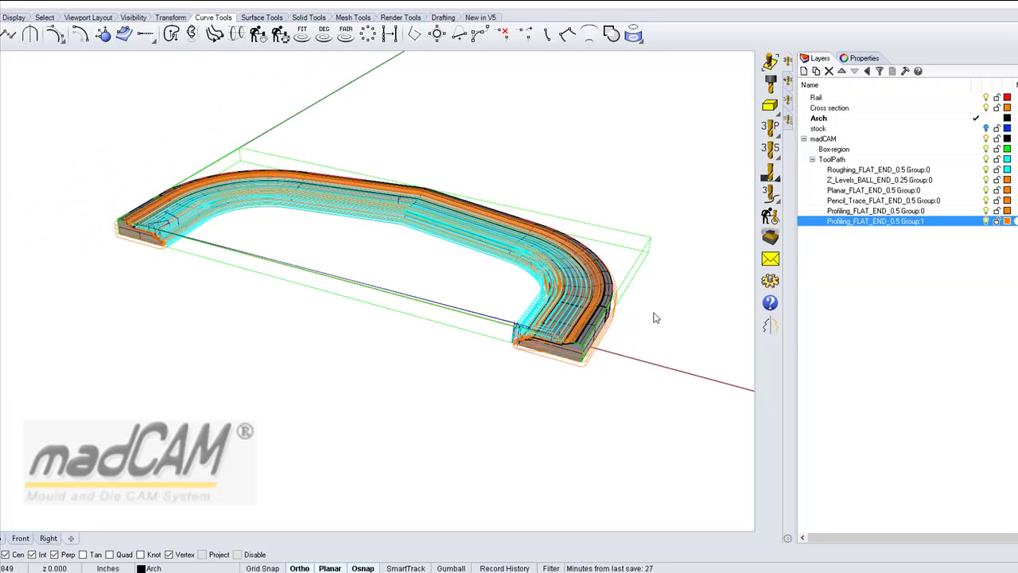
pyautogui.click(770, 260)
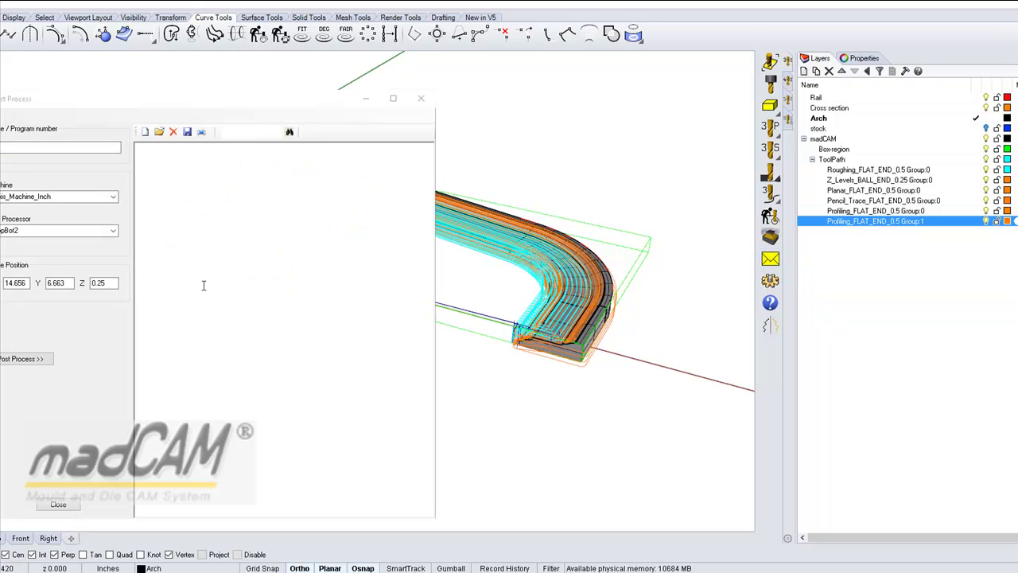
pyautogui.click(17, 360)
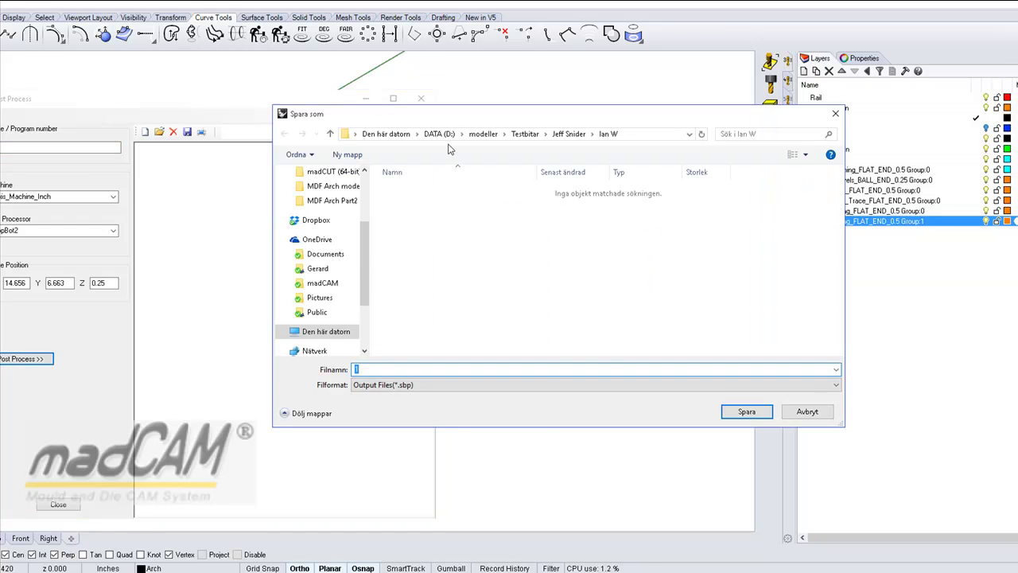
pyautogui.click(439, 134)
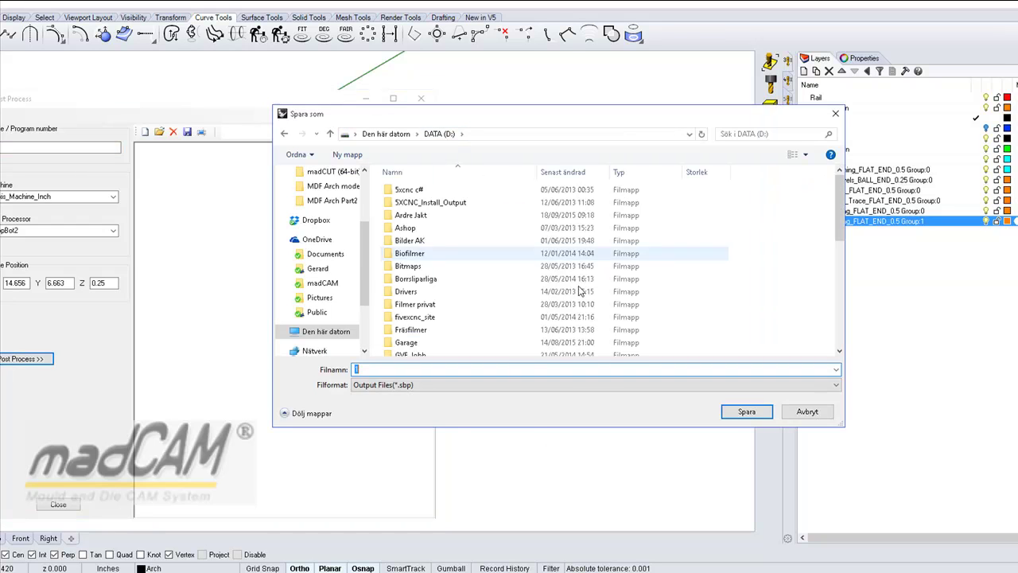
pyautogui.click(746, 411)
pyautogui.click(503, 270)
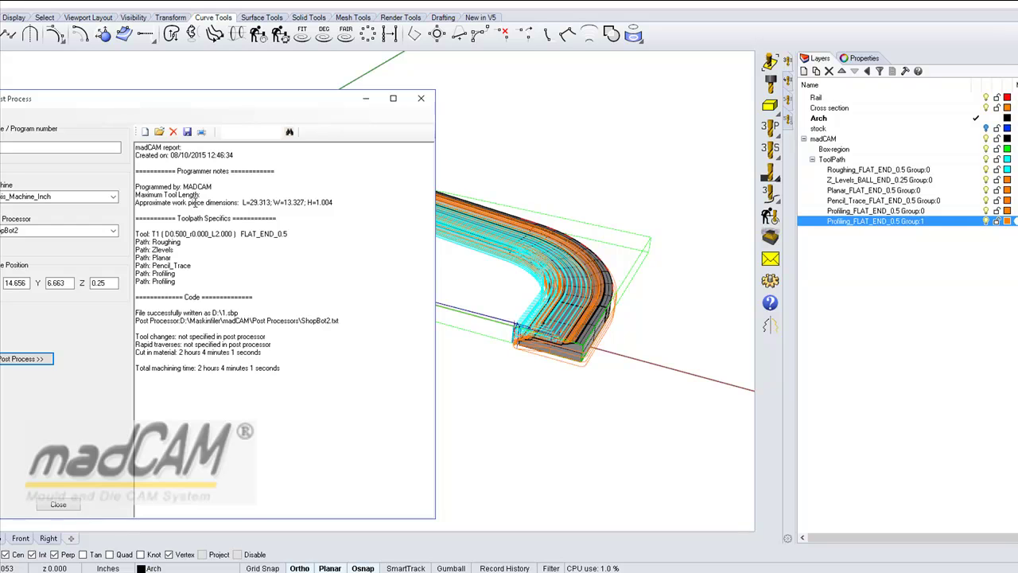
# Step: Open the posted program file from the post-processing report for viewing, and return to the model
pyautogui.click(160, 132)
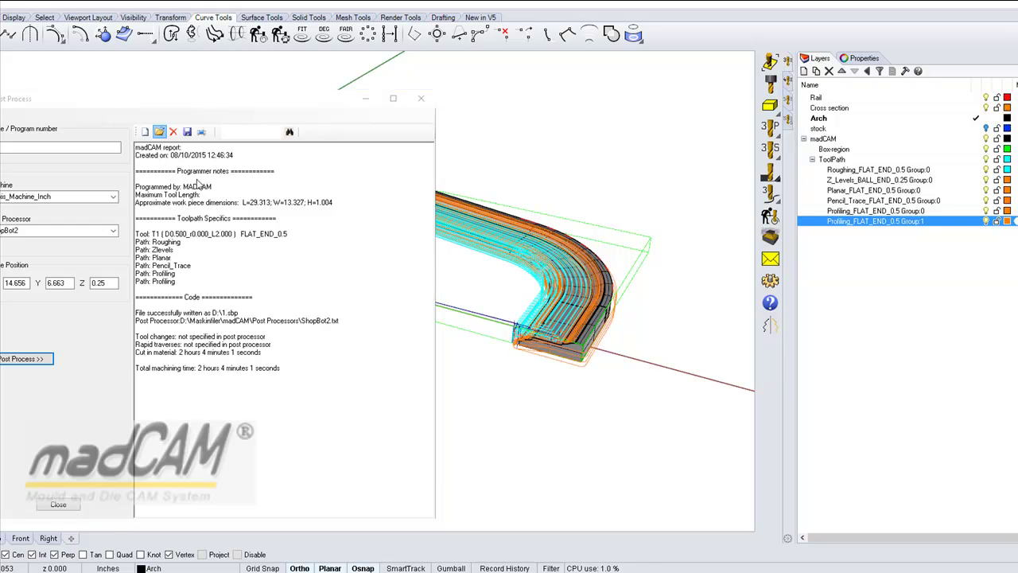
pyautogui.click(478, 462)
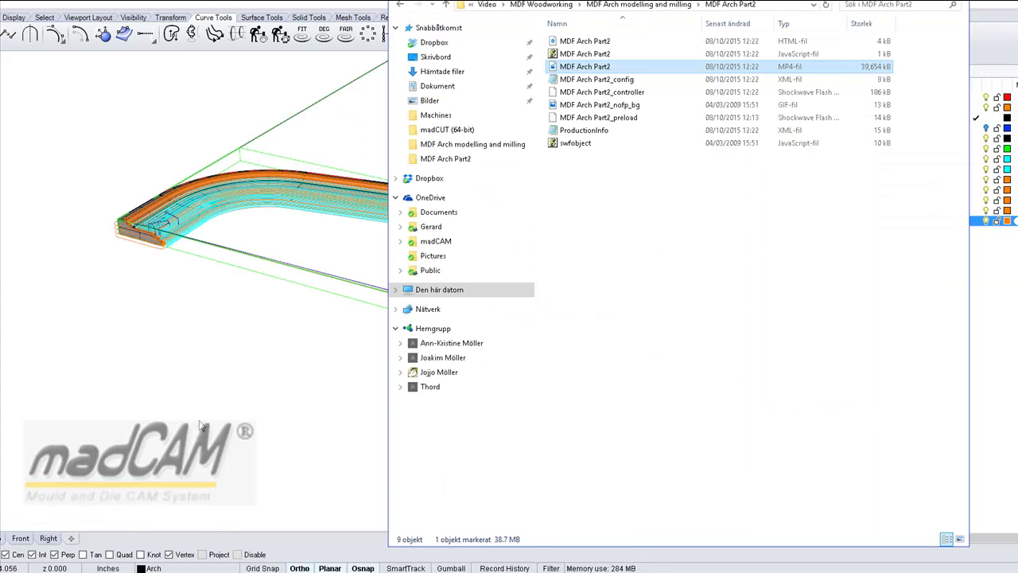
pyautogui.click(227, 426)
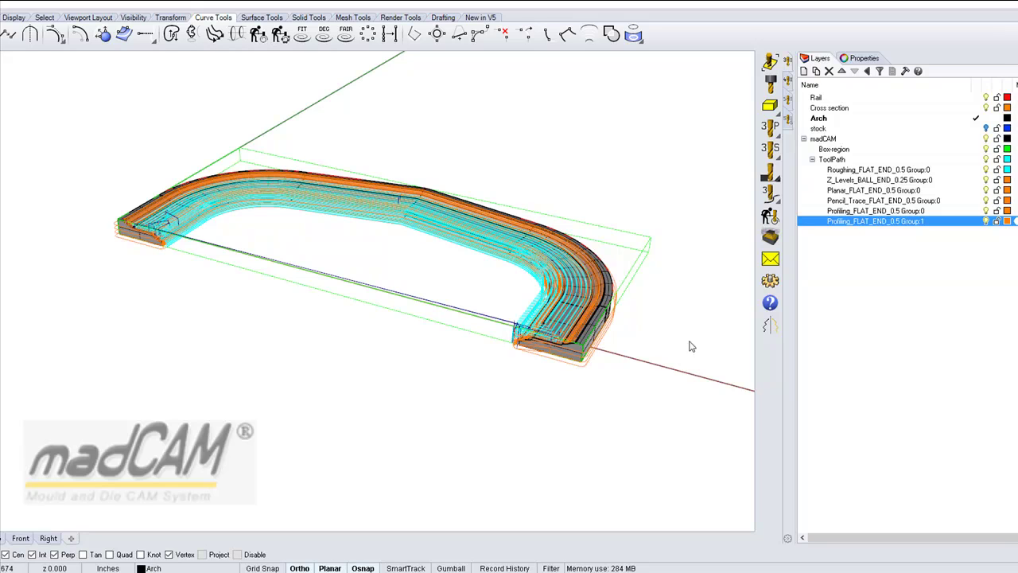
# Step: Set the FLAT_END_0.5 cutter's Feed XY and Feed Z to 80 and spindle to 10000, and save it over the existing library cutter
pyautogui.click(770, 84)
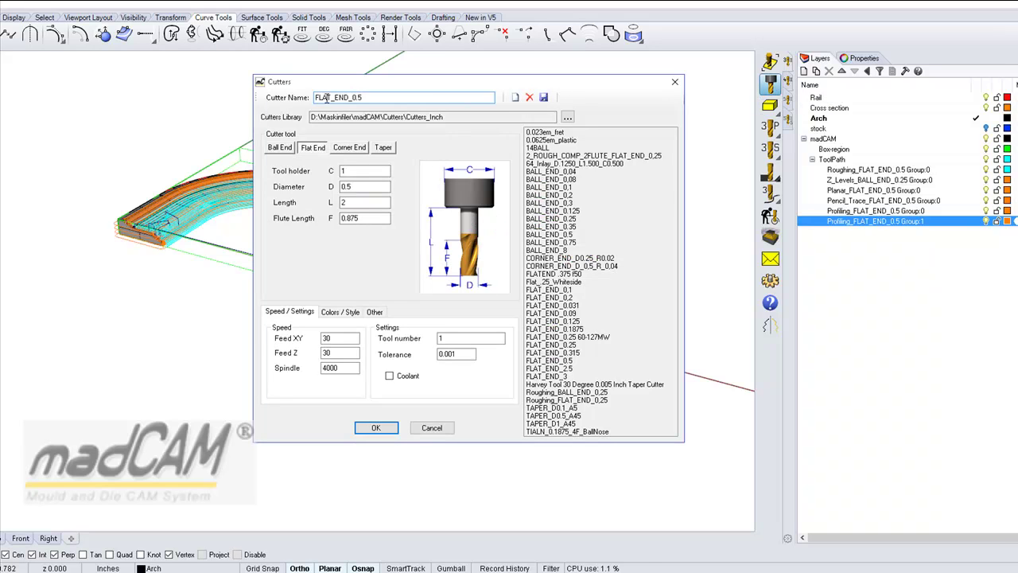
pyautogui.click(350, 338)
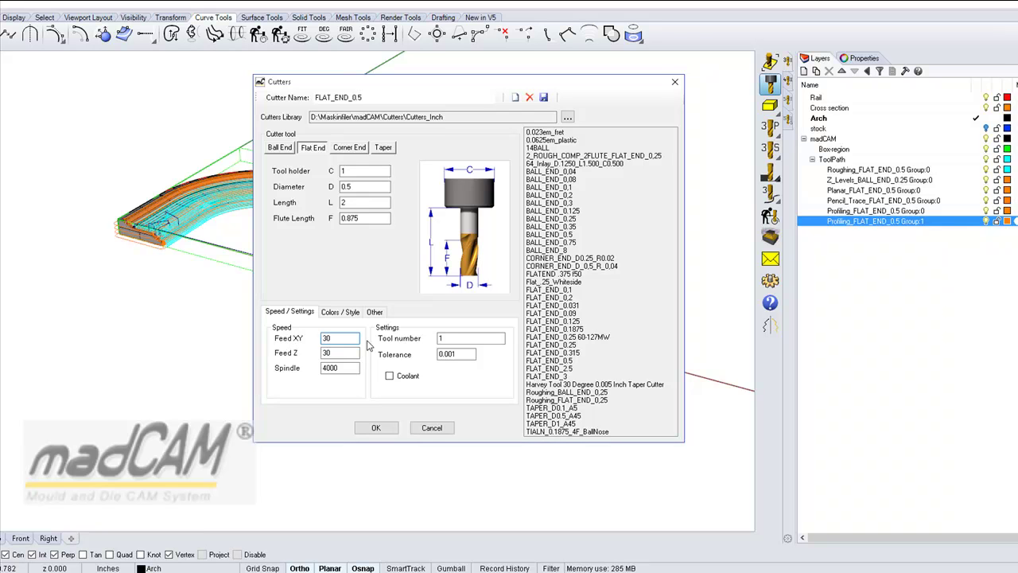
pyautogui.doubleClick(344, 340)
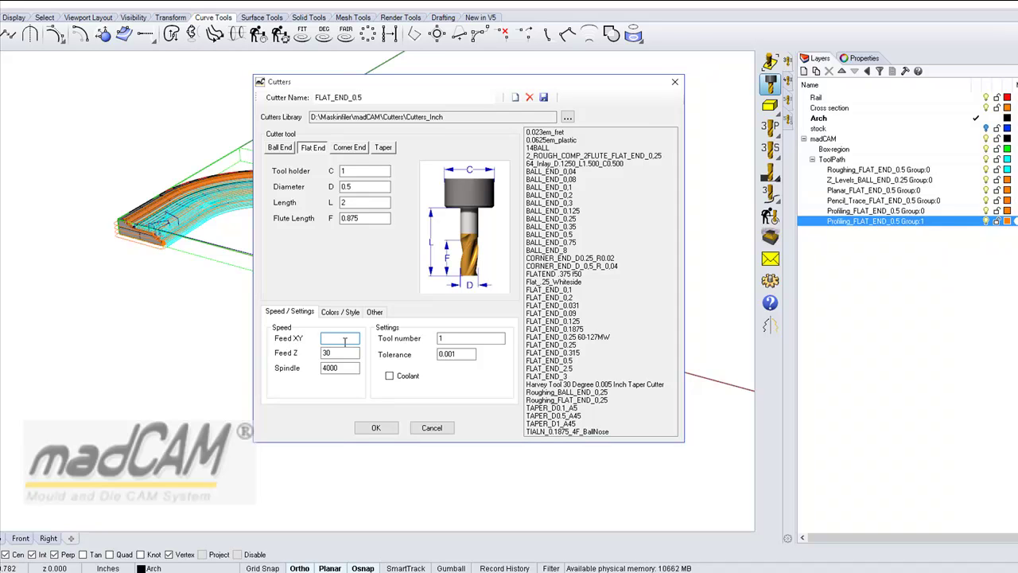
pyautogui.write('80')
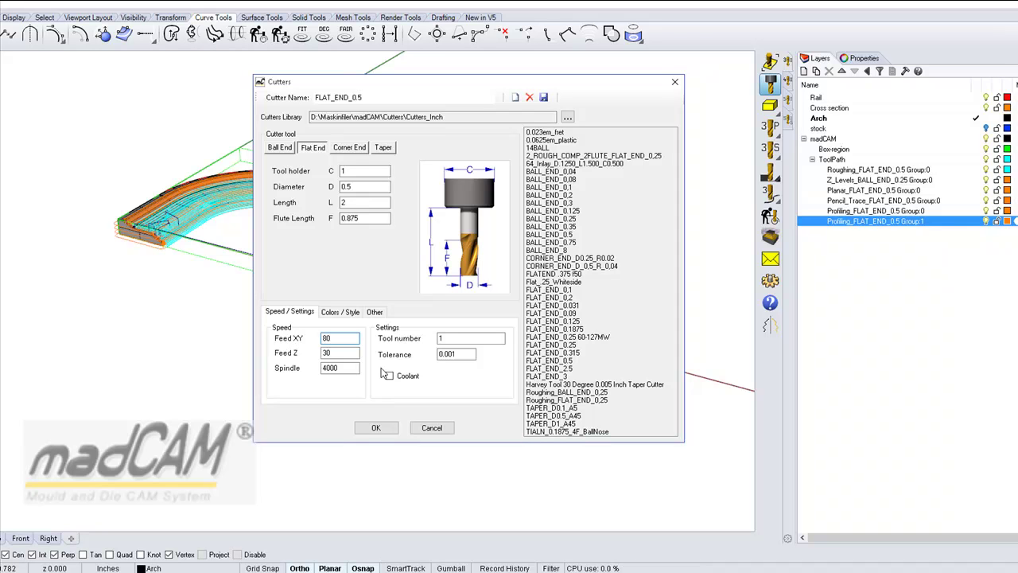
pyautogui.doubleClick(338, 354)
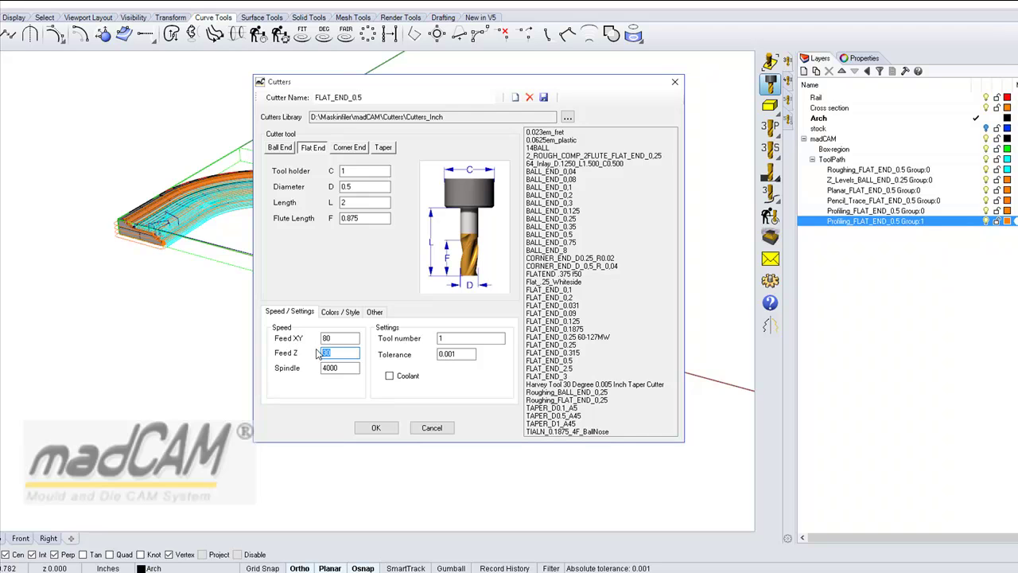
pyautogui.write('80')
pyautogui.click(345, 368)
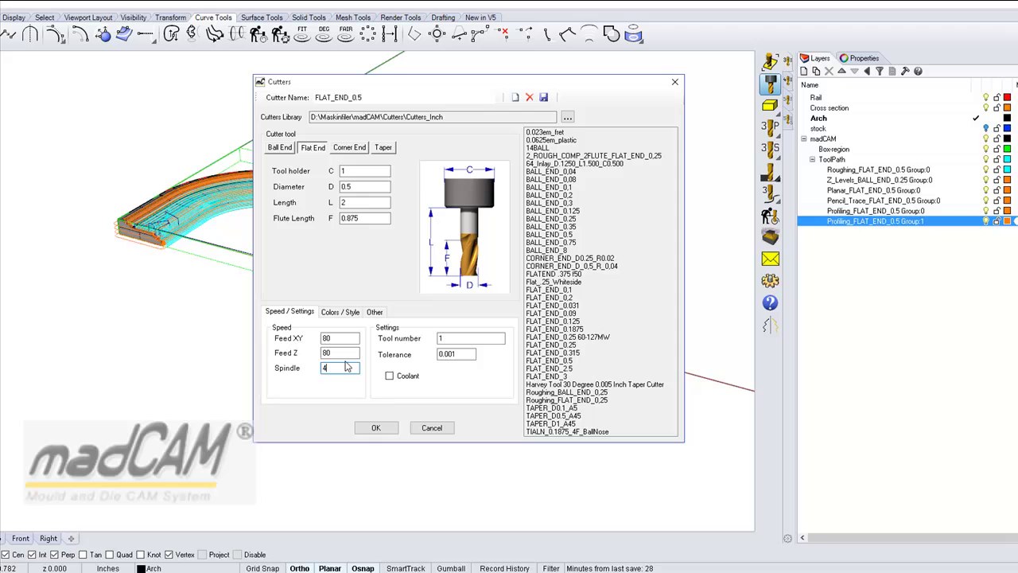
pyautogui.write('10000')
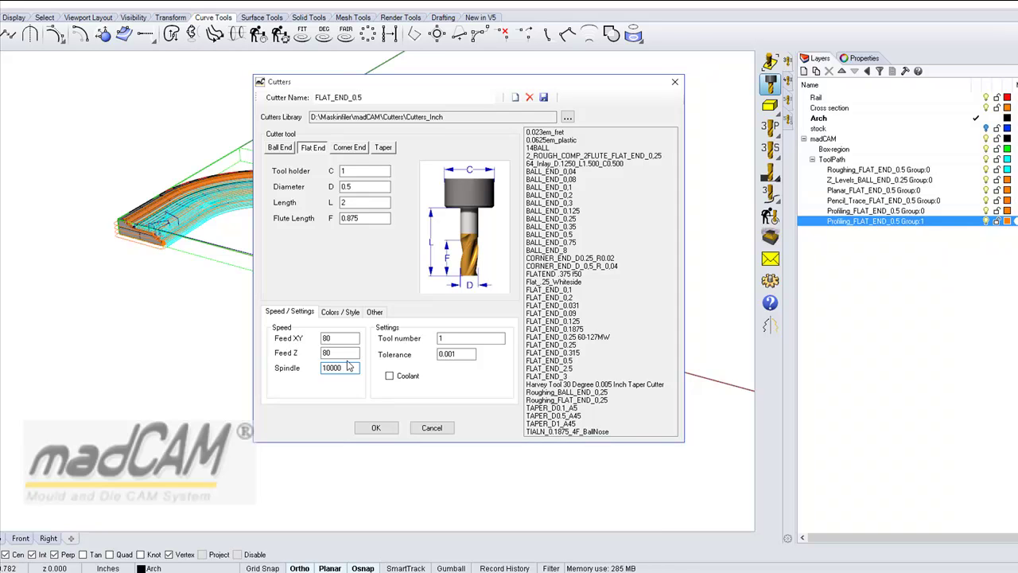
pyautogui.click(544, 97)
pyautogui.click(491, 292)
# Step: Set the BALL_END_0.25 cutter's Feed XY and Feed Z to 80 and spindle to 10000, and save it over the existing library cutter
pyautogui.click(551, 219)
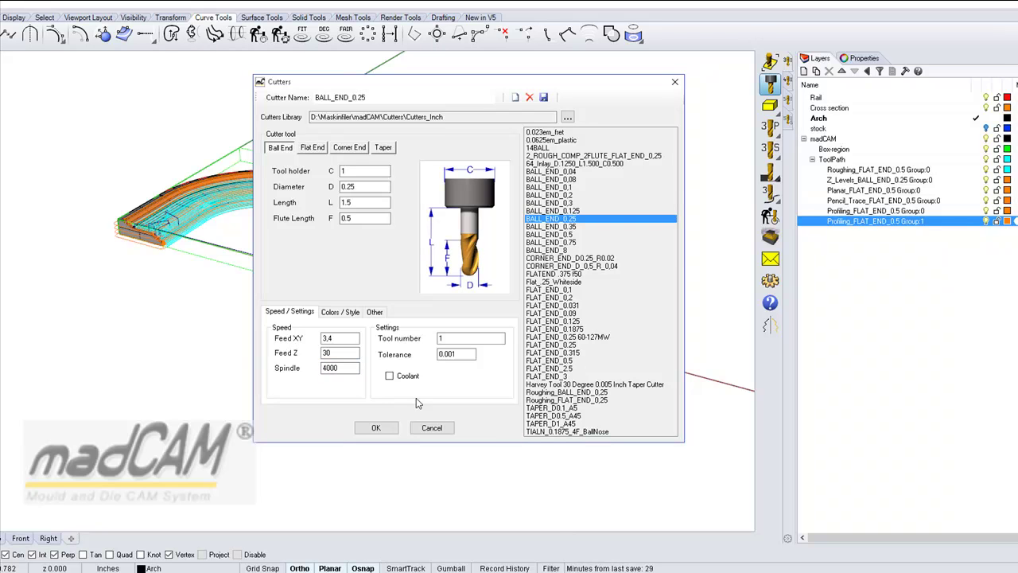
pyautogui.doubleClick(341, 339)
pyautogui.write('80')
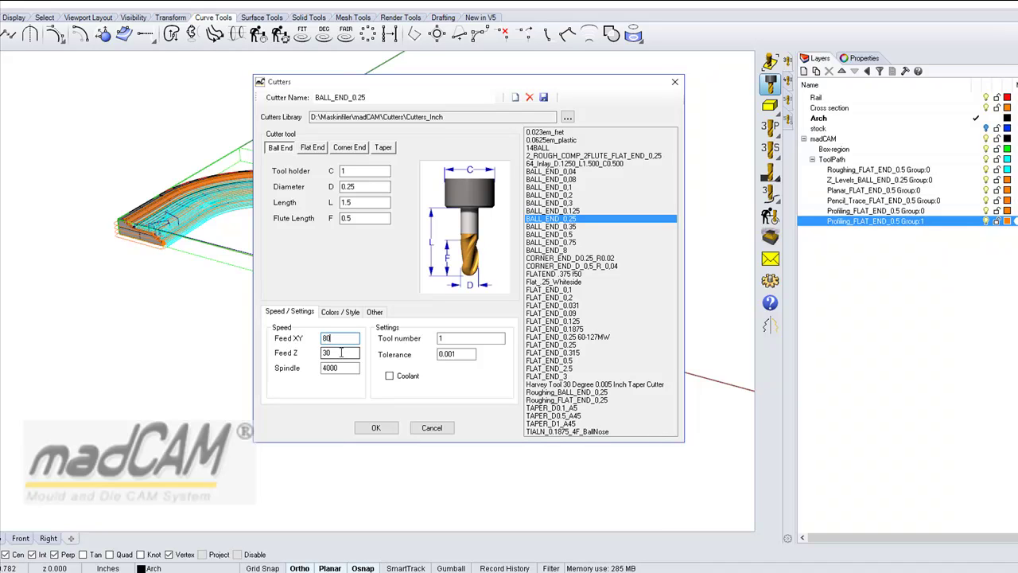
pyautogui.press('Tab')
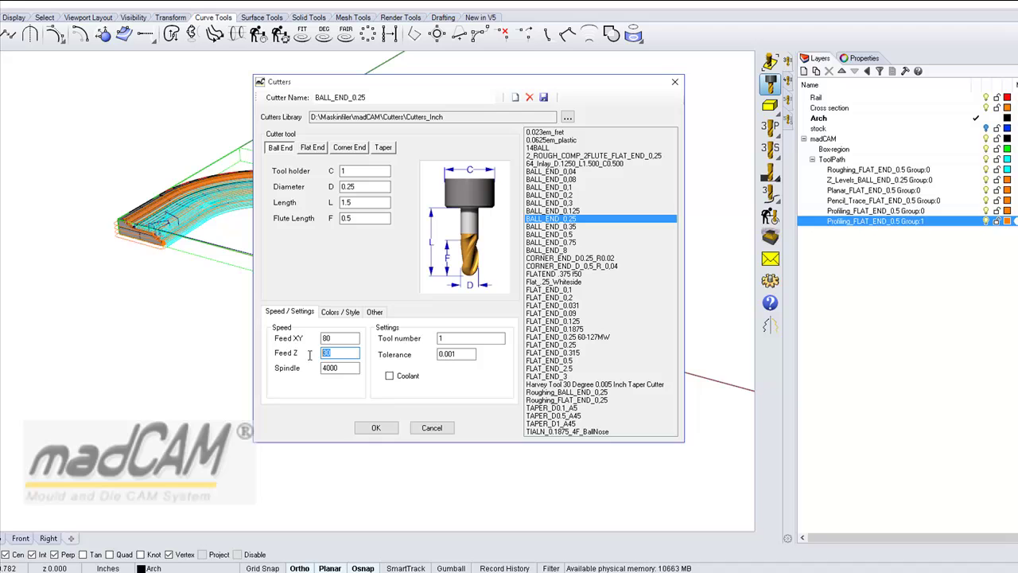
pyautogui.write('8')
pyautogui.press('Tab')
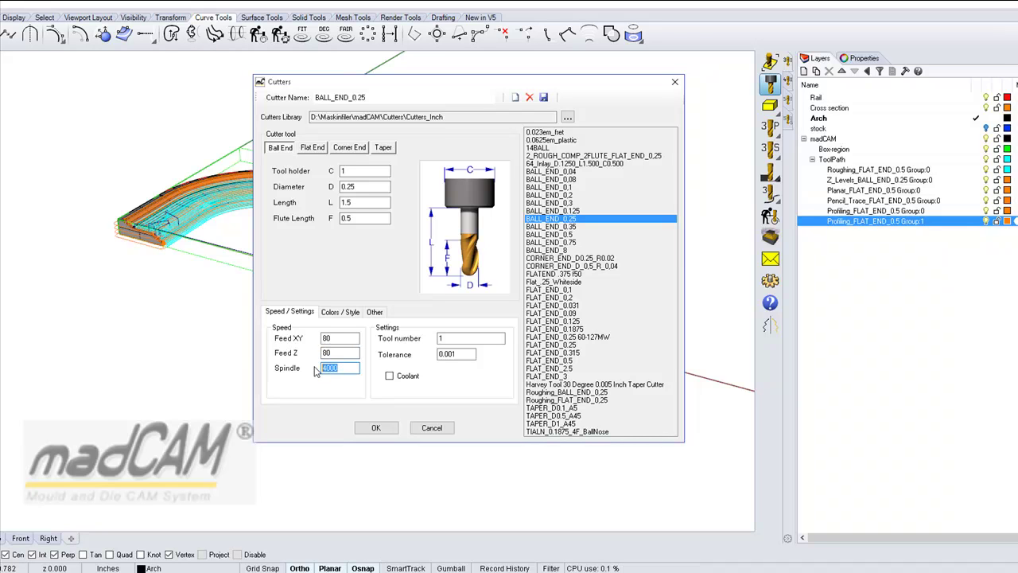
pyautogui.write('10000')
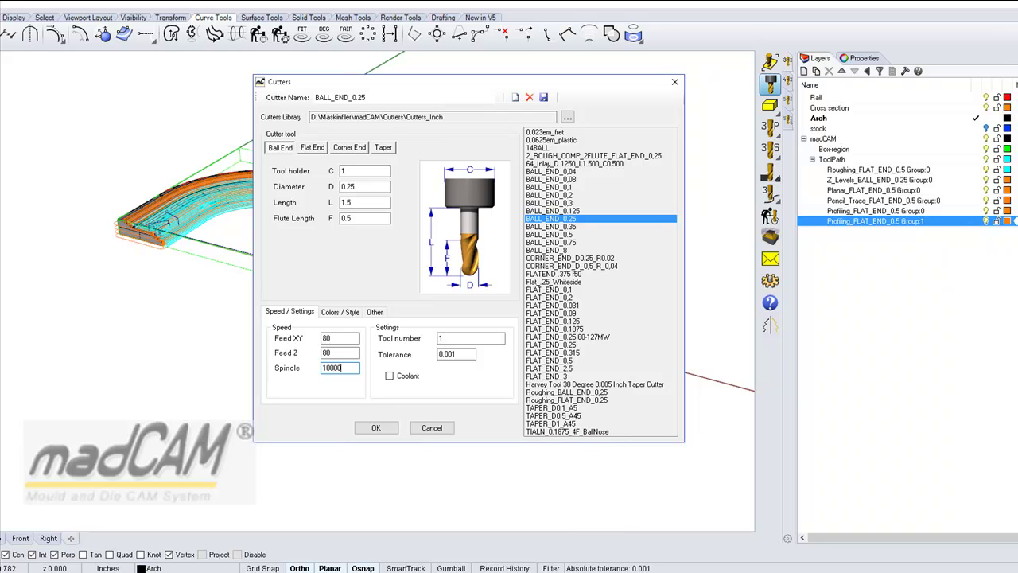
pyautogui.click(543, 97)
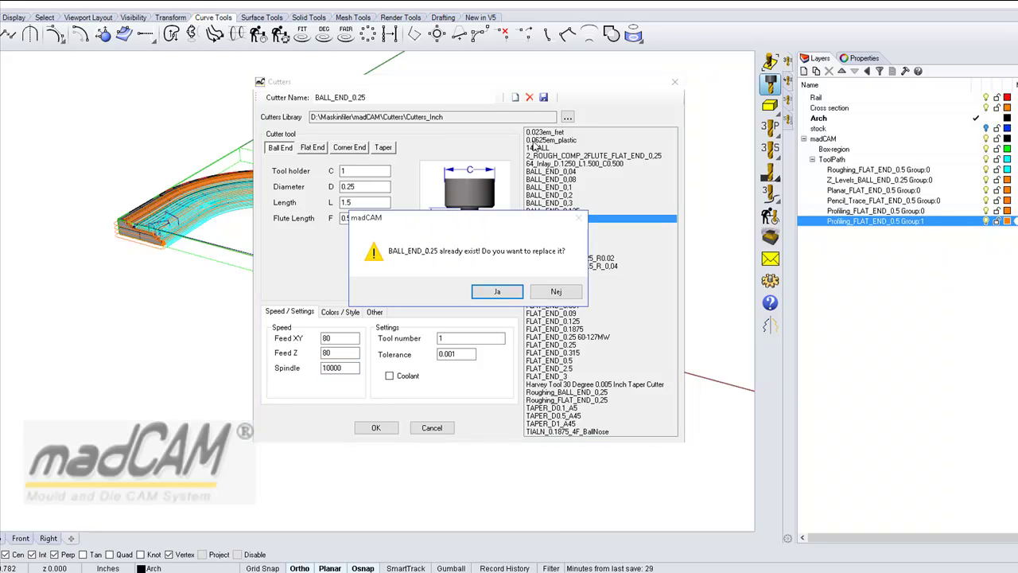
pyautogui.click(498, 296)
pyautogui.click(376, 430)
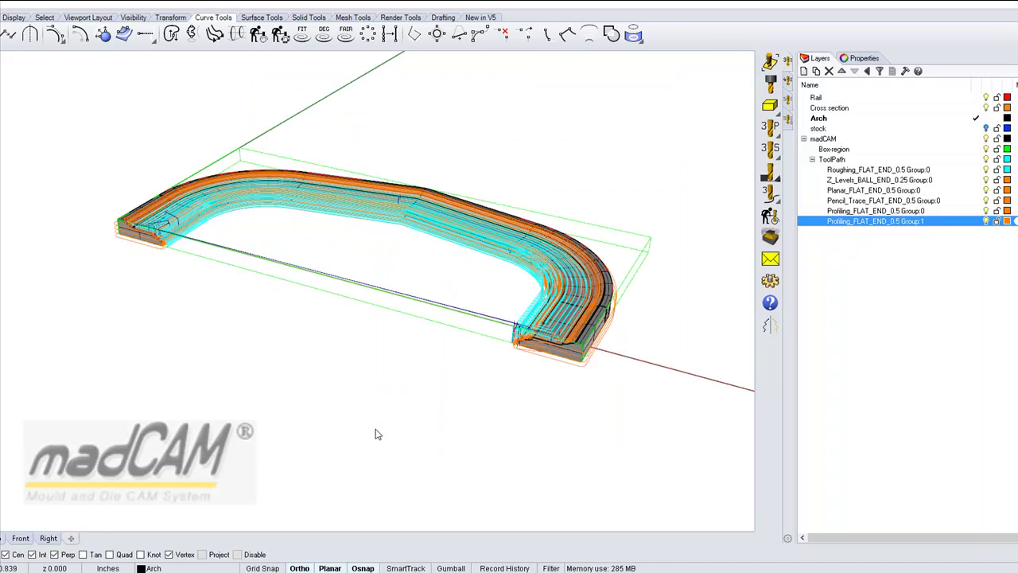
# Step: Post-process the toolpaths again, overwriting 1.sbp on the DATA (D:) drive, and close the report
pyautogui.click(770, 258)
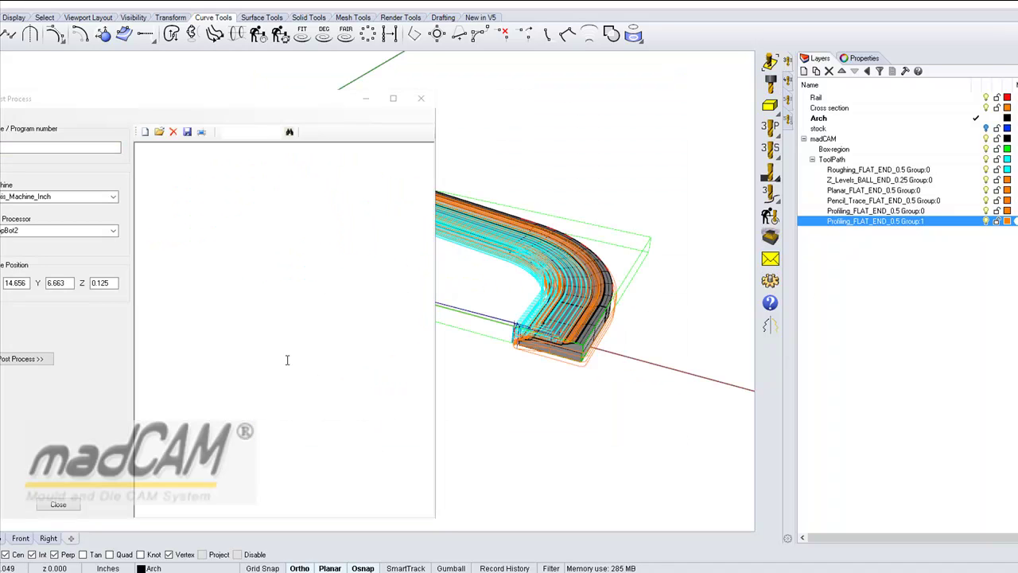
pyautogui.click(24, 358)
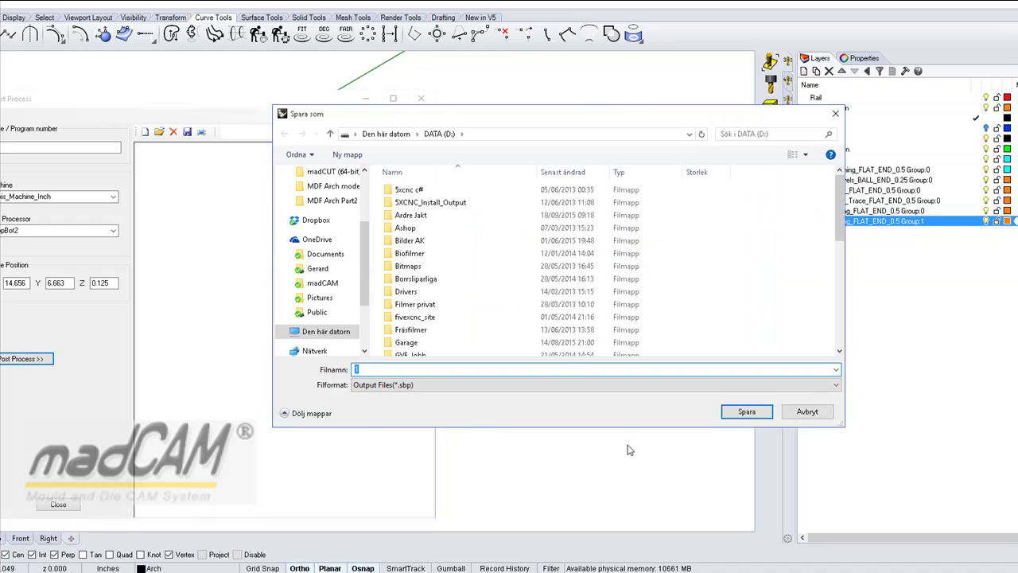
pyautogui.click(746, 411)
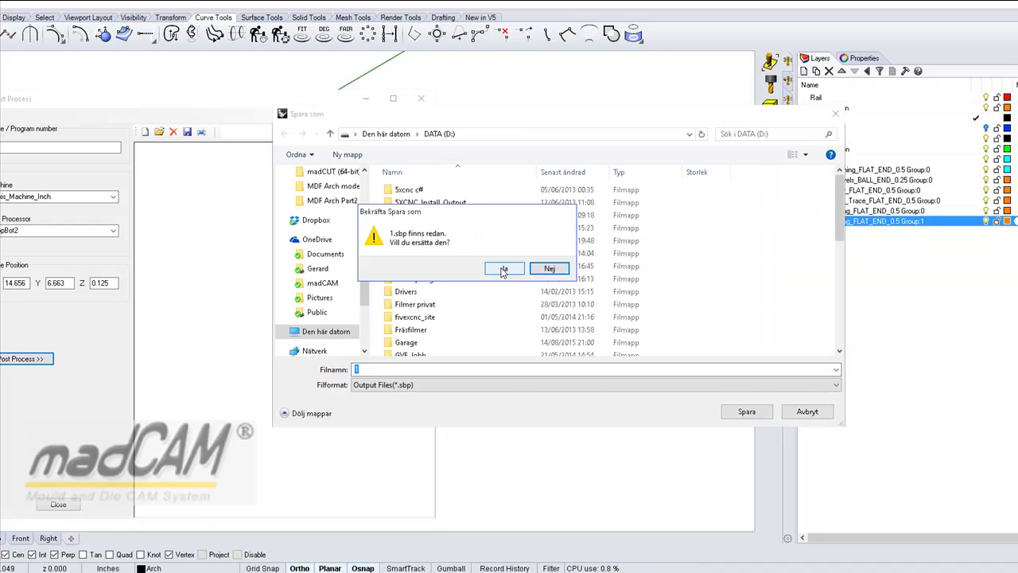
pyautogui.click(502, 270)
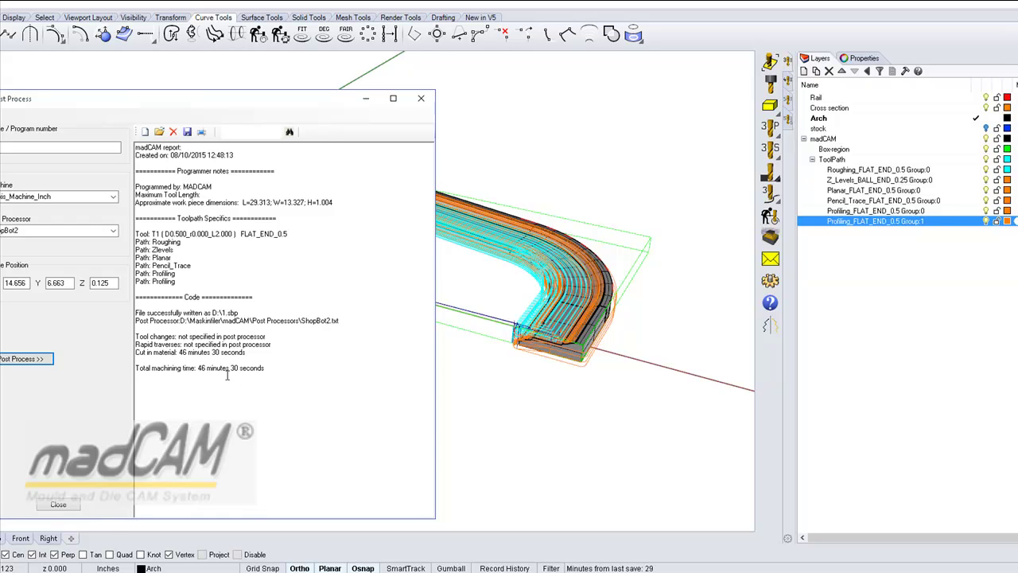
pyautogui.click(75, 506)
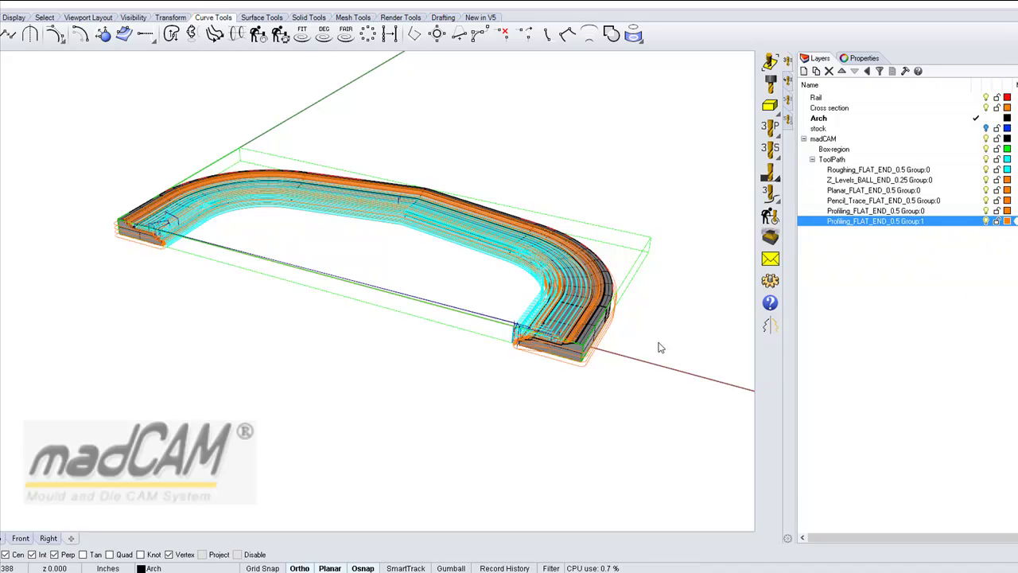
# Step: Hide all six toolpath layers: Roughing, Z_Levels, Planar, Pencil_Trace and both Profiling groups
pyautogui.scroll(5, 587, 316)
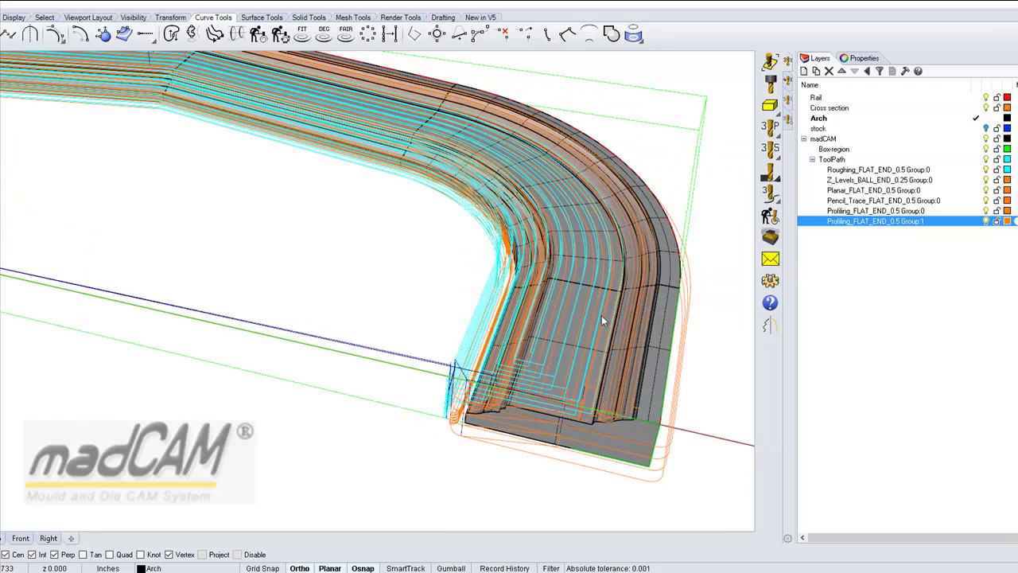
pyautogui.moveTo(634, 402); pyautogui.dragTo(837, 320, button='right')
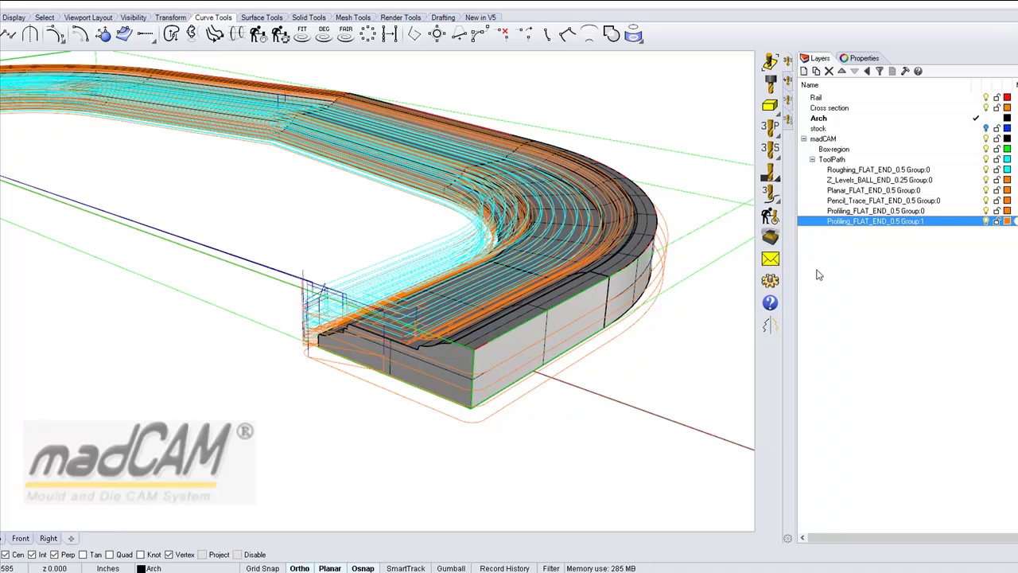
pyautogui.click(987, 169)
pyautogui.click(986, 180)
pyautogui.click(987, 190)
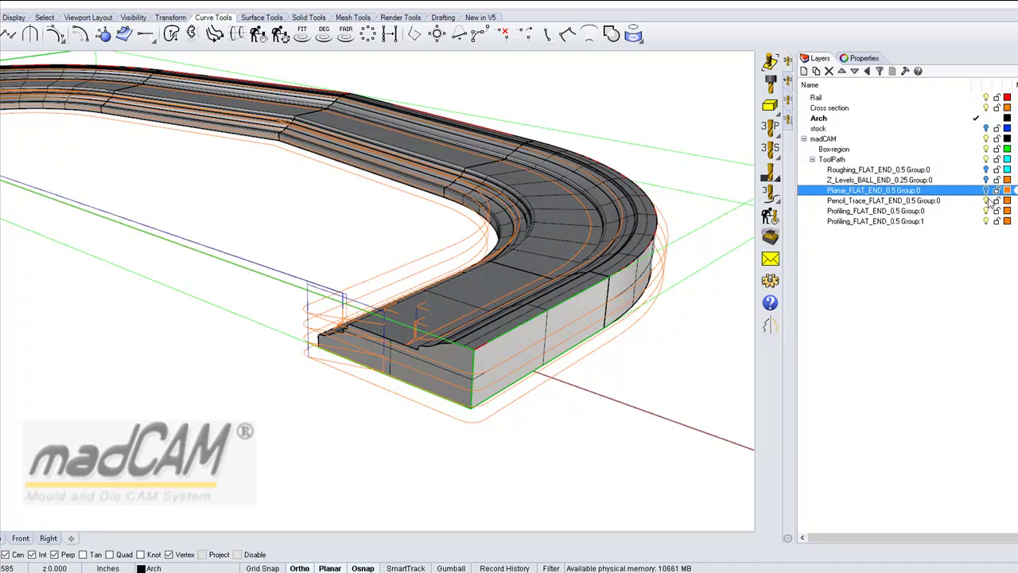
pyautogui.click(987, 200)
pyautogui.click(986, 210)
pyautogui.click(986, 221)
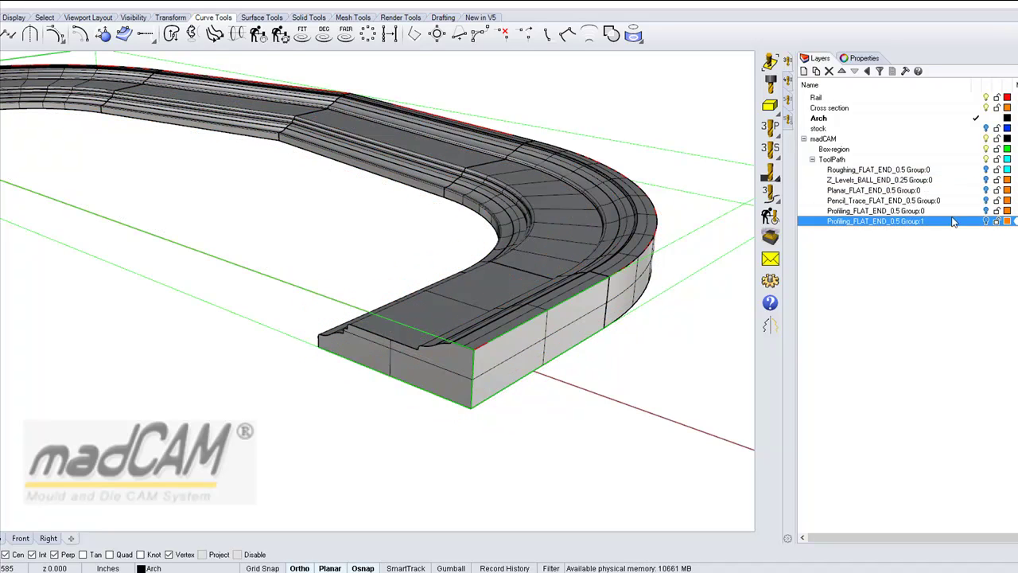
# Step: Make FLAT_END_0.5 from the cutter library the active cutter and view the arch's end face
pyautogui.click(772, 85)
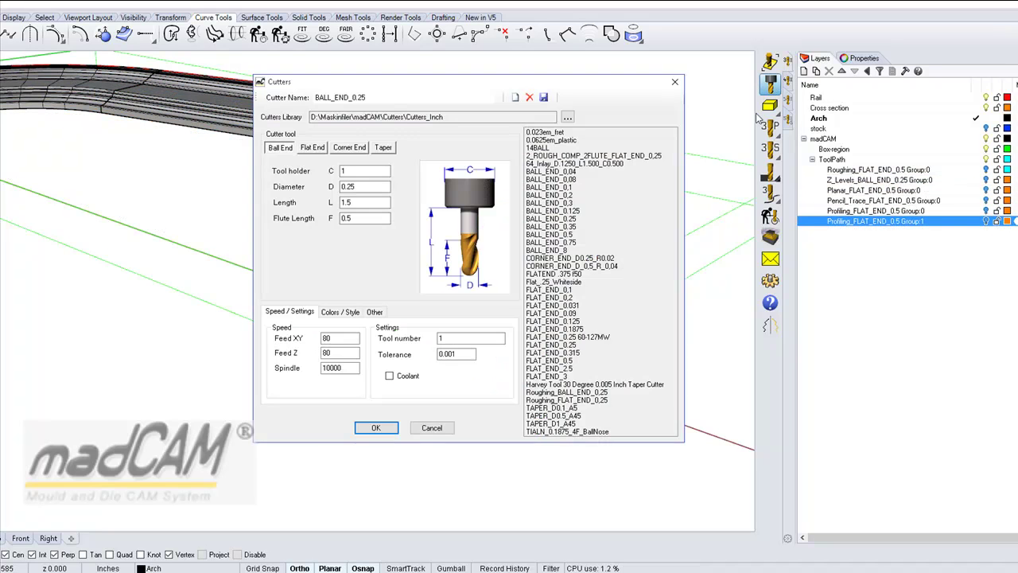
pyautogui.click(550, 361)
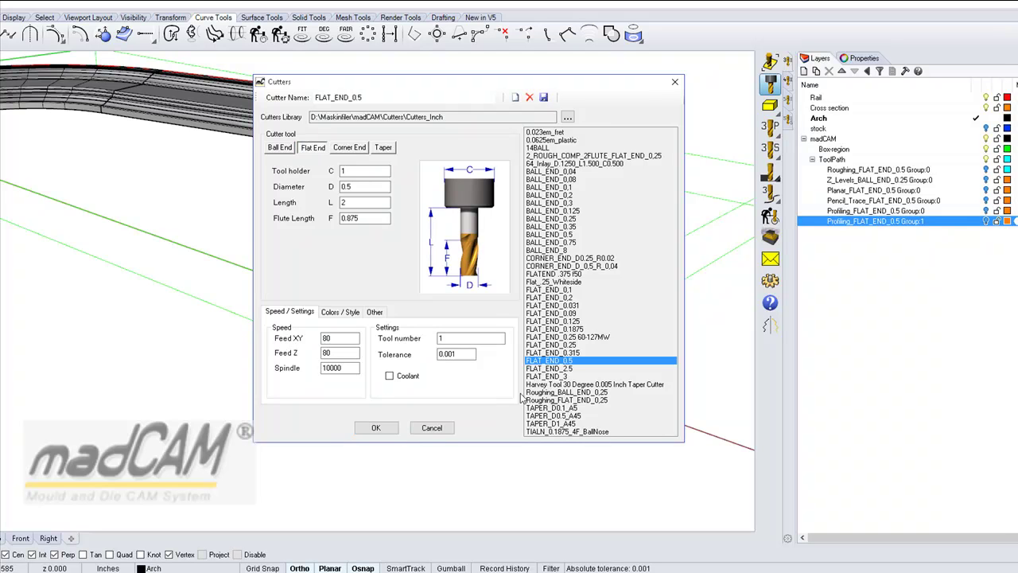
pyautogui.click(375, 428)
pyautogui.keyDown('shift'); pyautogui.moveTo(575, 316); pyautogui.dragTo(541, 311, button='right'); pyautogui.keyUp('shift')
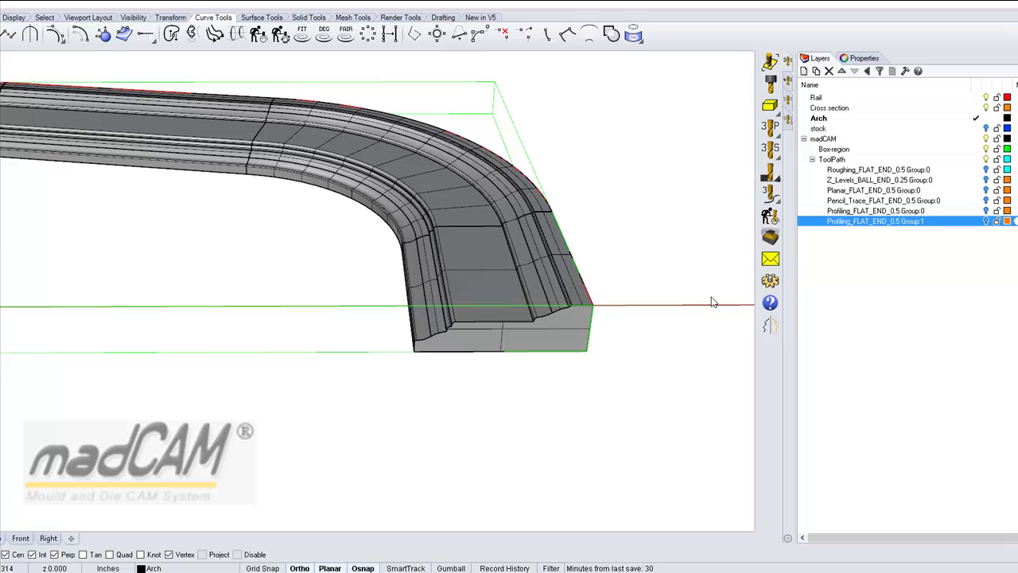
# Step: Create a layer named Curves below the stock layer and colour it magenta (R 255, G 0, B 234)
pyautogui.click(817, 129)
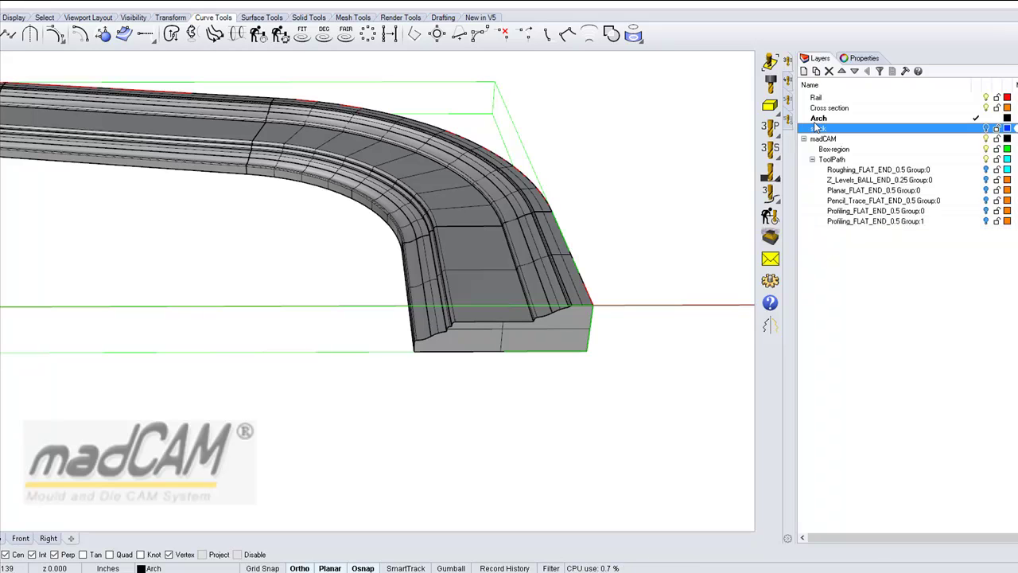
pyautogui.click(803, 71)
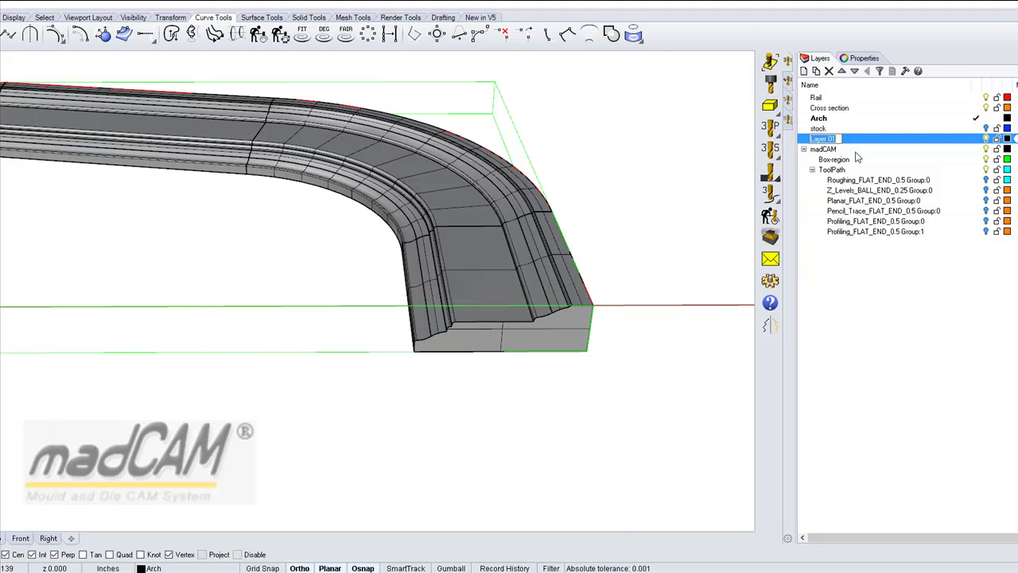
pyautogui.write('Curves')
pyautogui.press('Return')
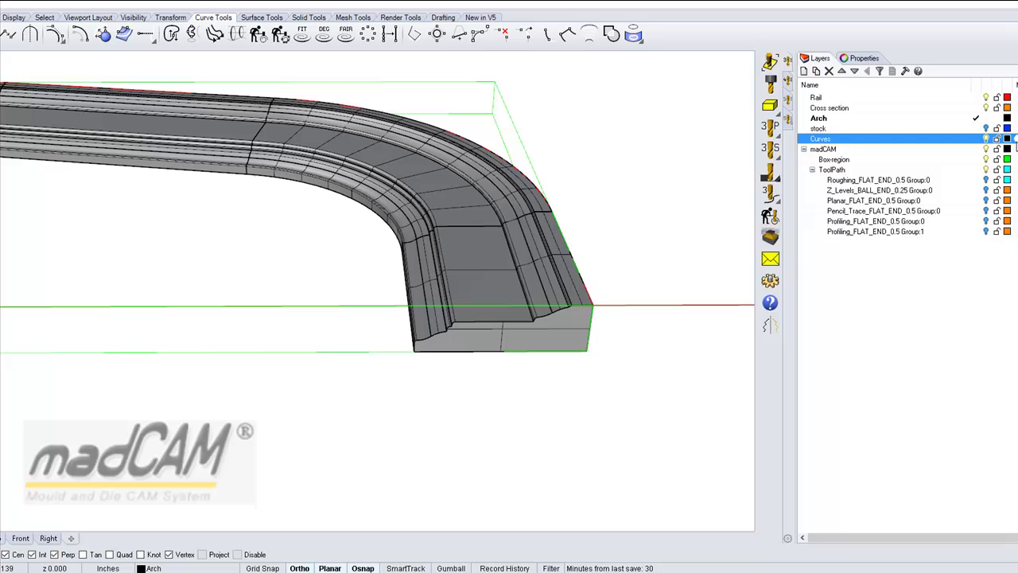
pyautogui.click(1007, 138)
pyautogui.click(548, 280)
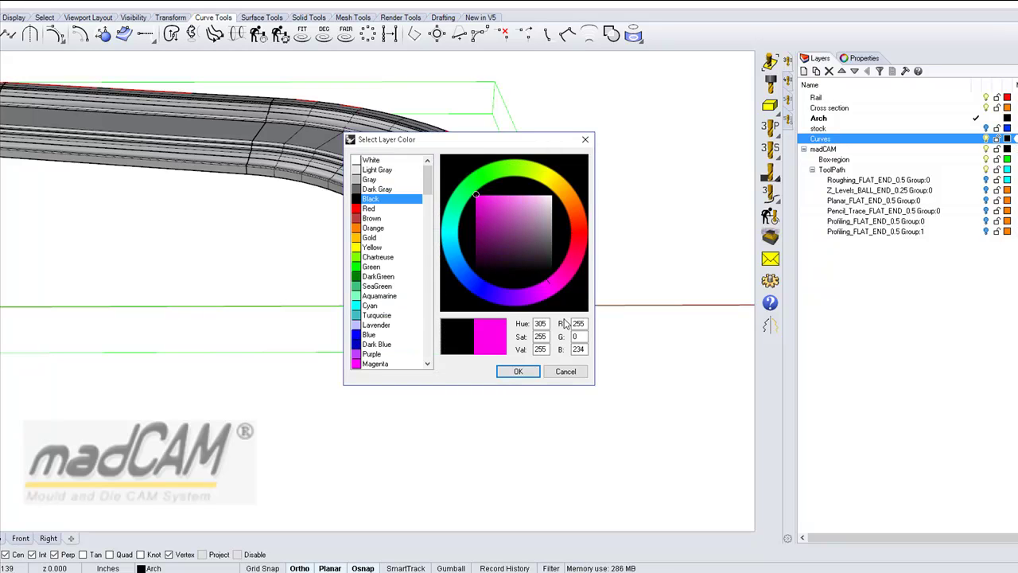
pyautogui.click(529, 374)
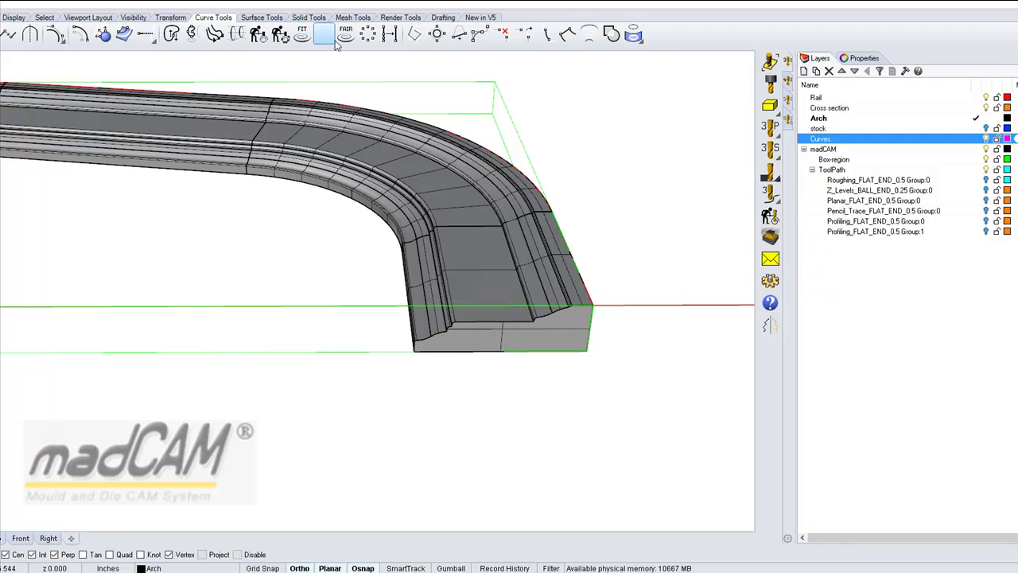
# Step: Duplicate the upper profile edge nearest the outer rim on the arch's straight end section
pyautogui.click(638, 38)
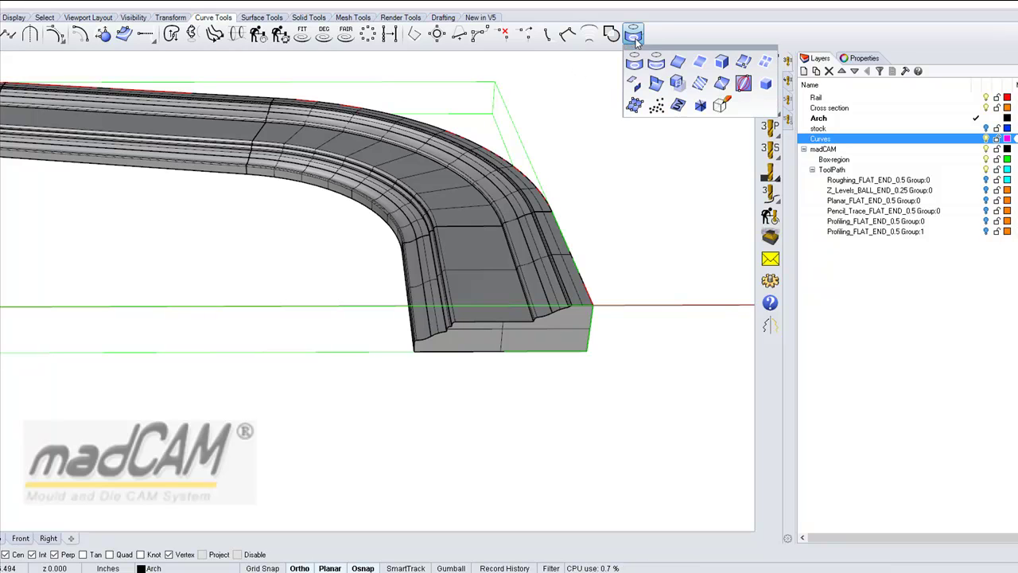
pyautogui.click(681, 67)
pyautogui.scroll(5, 568, 314)
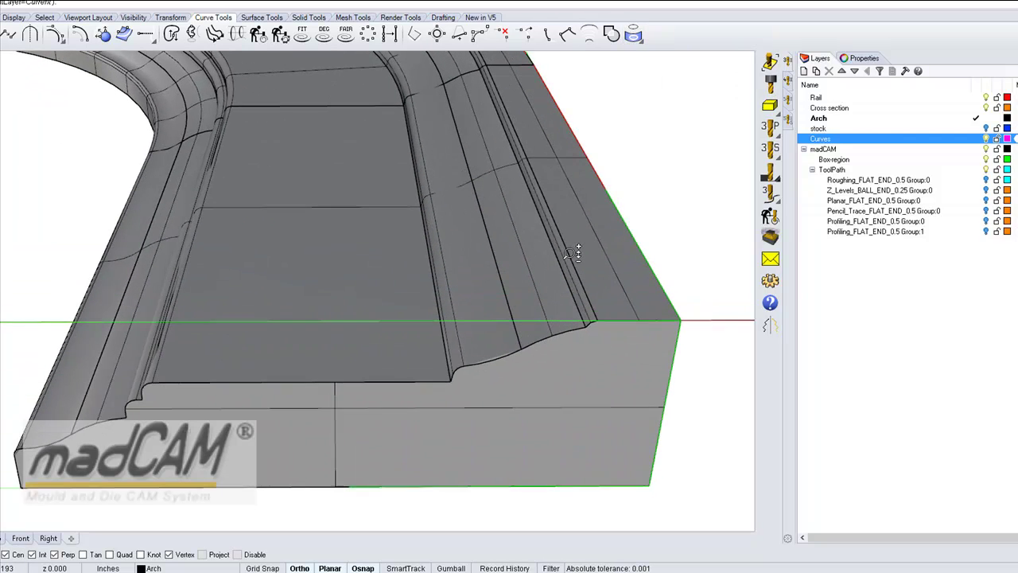
pyautogui.scroll(1, 572, 253)
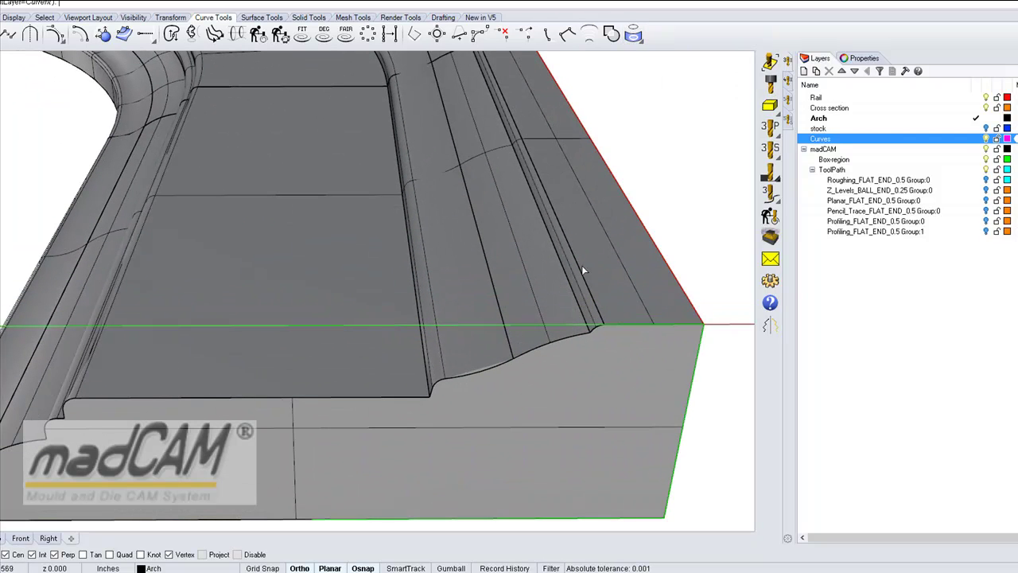
pyautogui.click(599, 315)
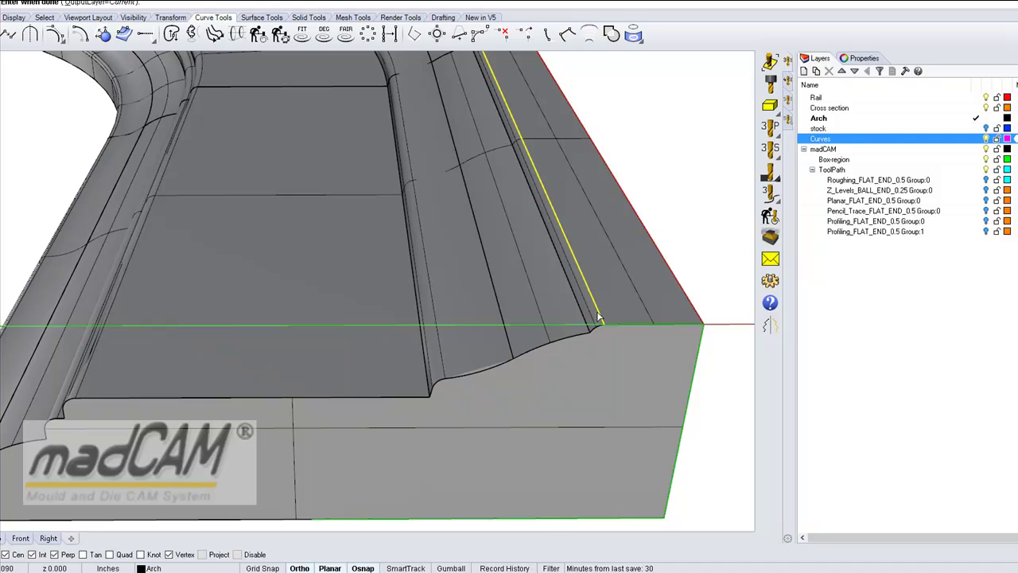
pyautogui.scroll(-2, 628, 250)
pyautogui.press('Return')
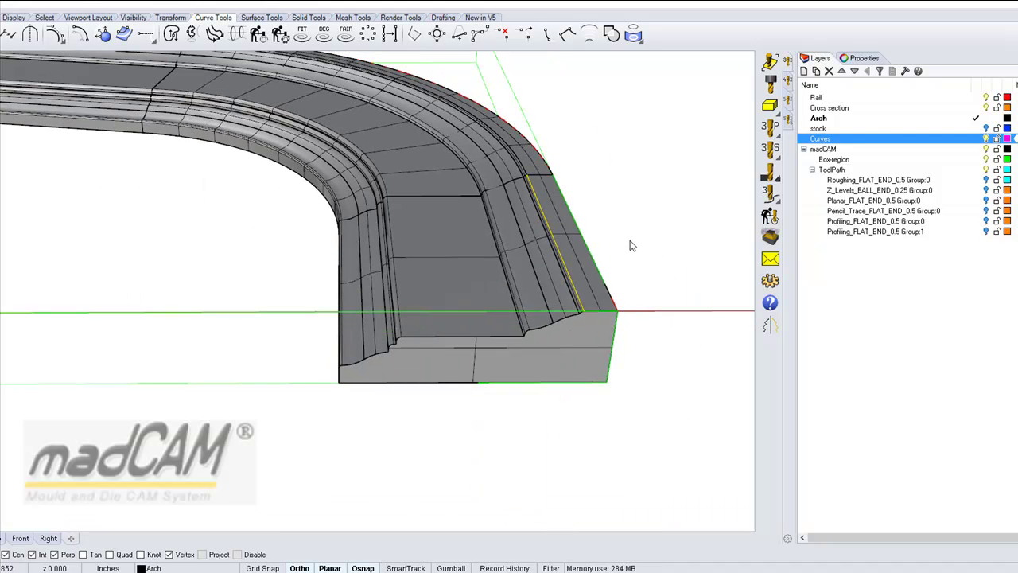
# Step: Join the duplicated outer edge with its continuing edges around the bend and past the peak, declining to join the mismatched edge
pyautogui.click(519, 164)
pyautogui.moveTo(448, 182); pyautogui.dragTo(393, 275, button='right')
pyautogui.scroll(5, 411, 155)
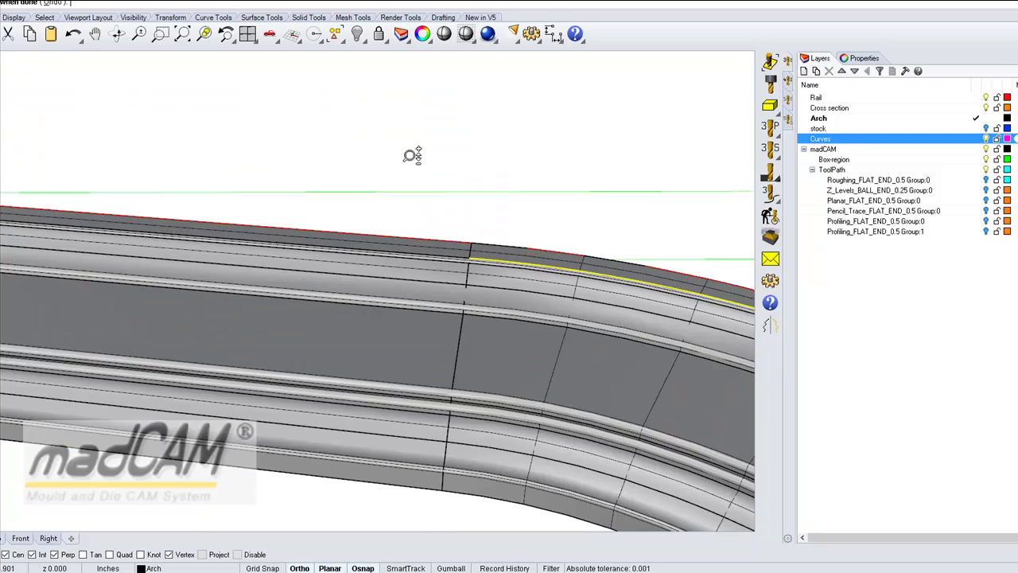
pyautogui.scroll(-5, 457, 262)
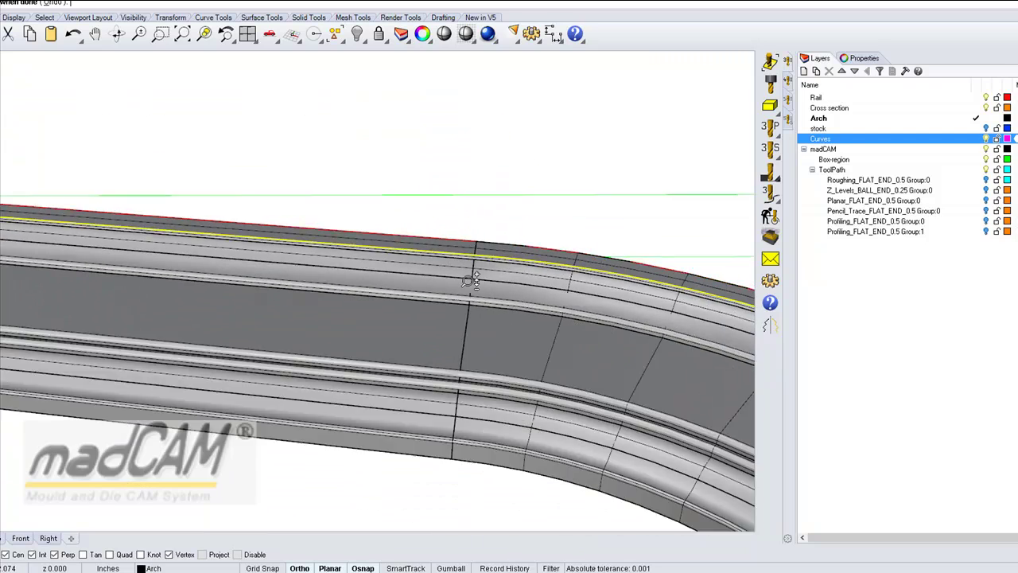
pyautogui.moveTo(221, 246); pyautogui.dragTo(419, 231, button='right')
pyautogui.scroll(5, 420, 230)
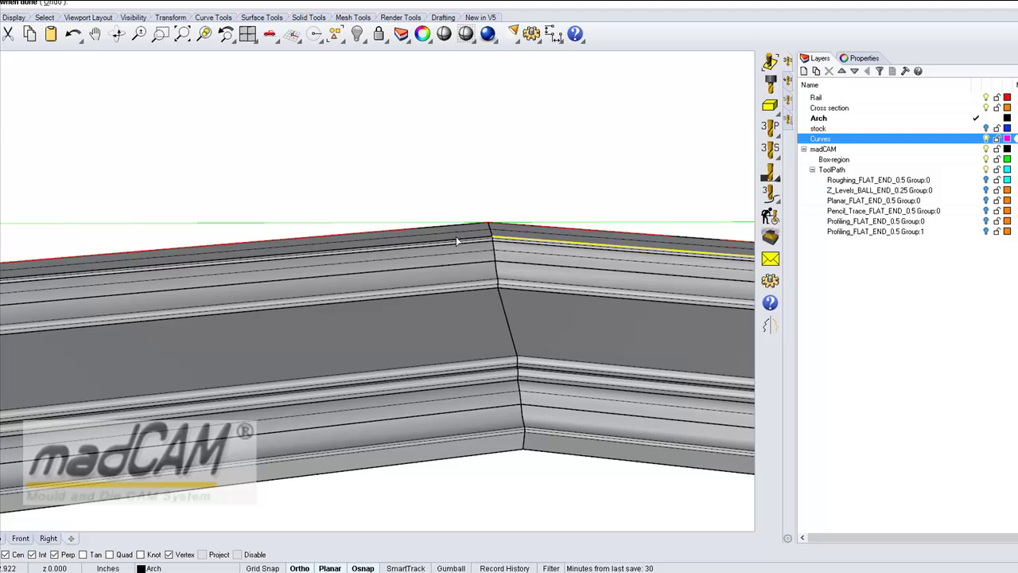
pyautogui.click(459, 243)
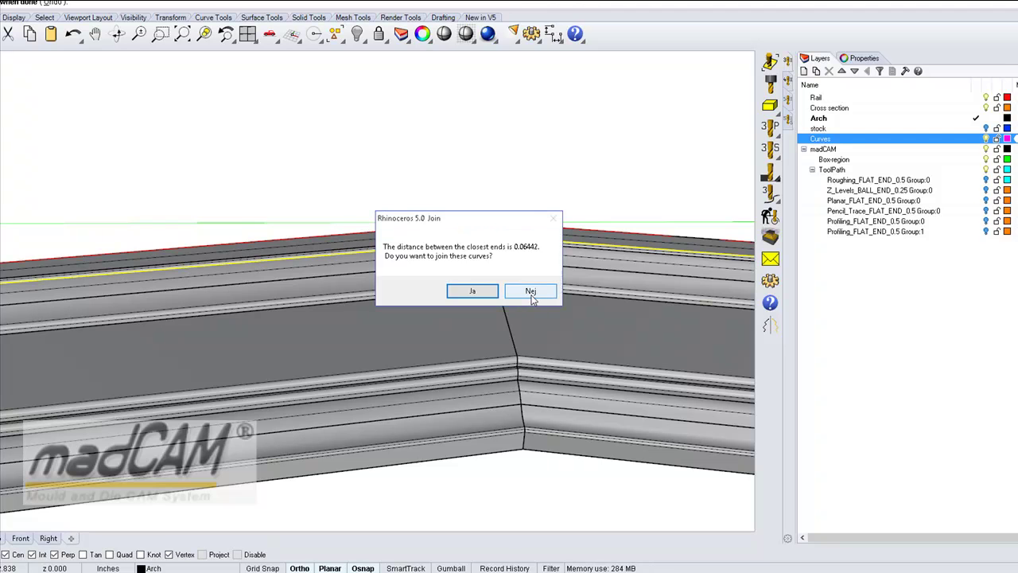
pyautogui.click(530, 291)
pyautogui.scroll(-2, 529, 290)
pyautogui.click(473, 233)
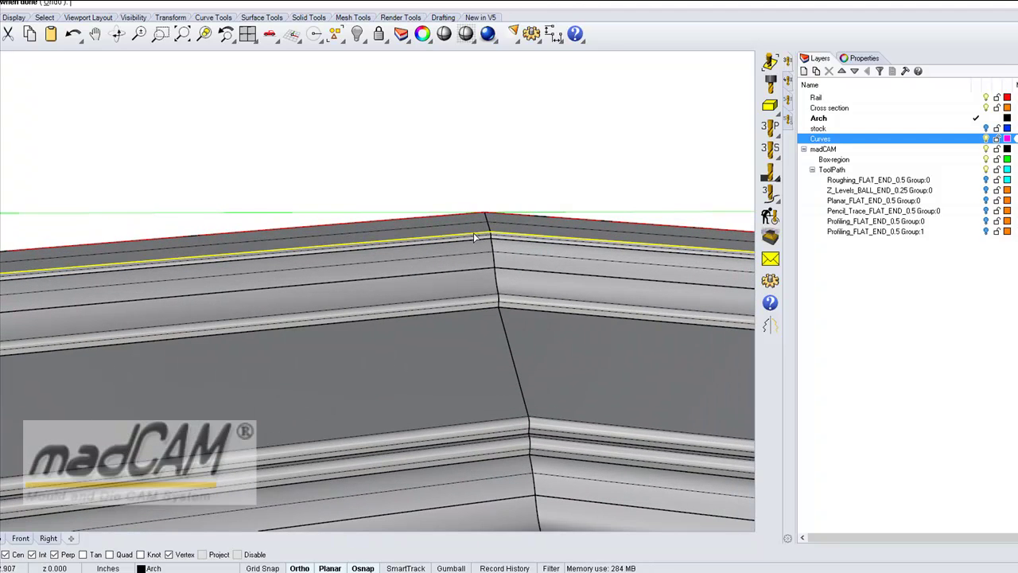
# Step: Extend the joined outer profile curve around the opposite bend and down to the arch's far end
pyautogui.scroll(-5, 477, 311)
pyautogui.scroll(6, 352, 329)
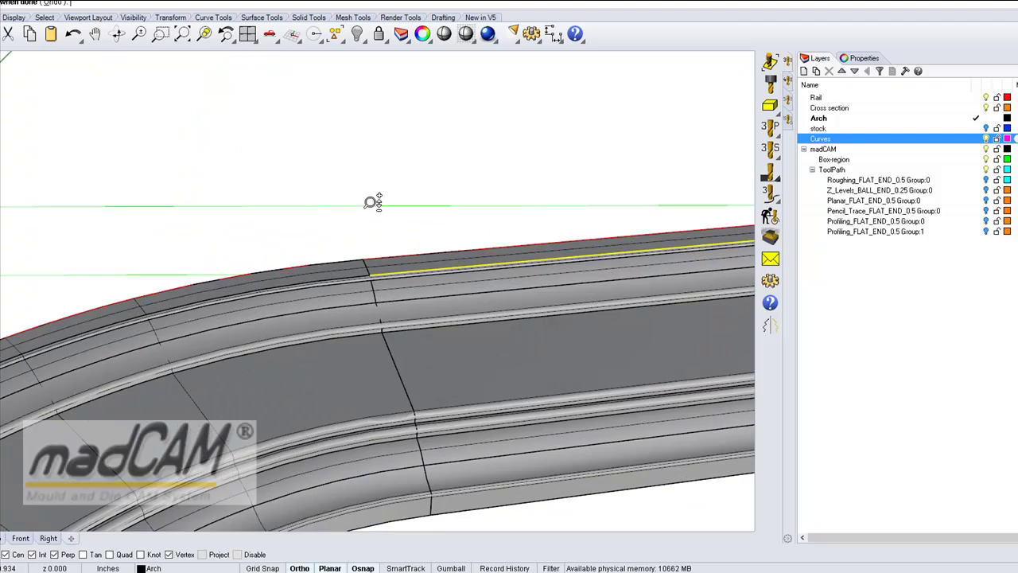
pyautogui.keyDown('shift'); pyautogui.click(350, 276); pyautogui.keyUp('shift')
pyautogui.moveTo(350, 276); pyautogui.dragTo(293, 405, button='right')
pyautogui.scroll(8, 238, 306)
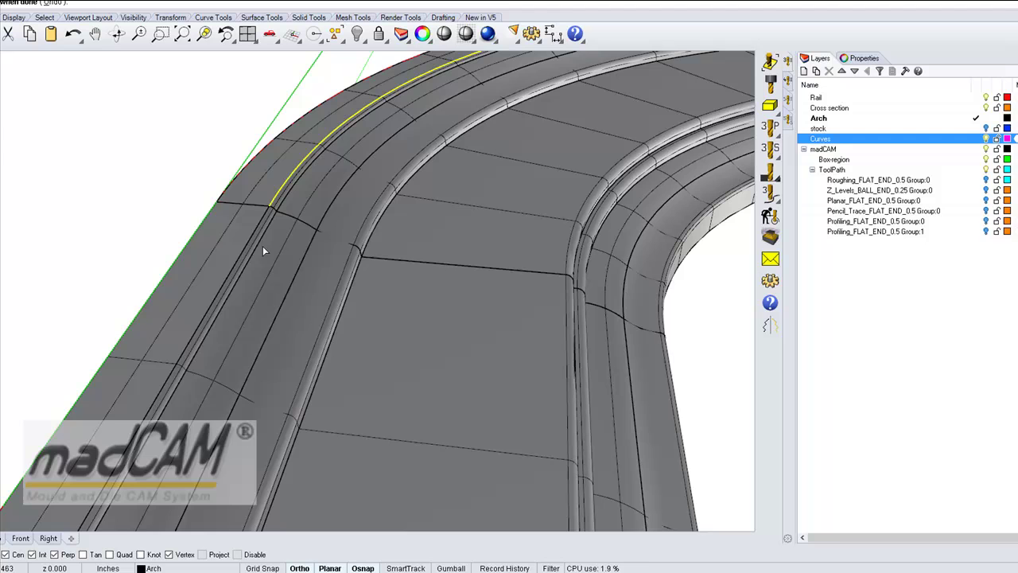
pyautogui.scroll(-8, 254, 262)
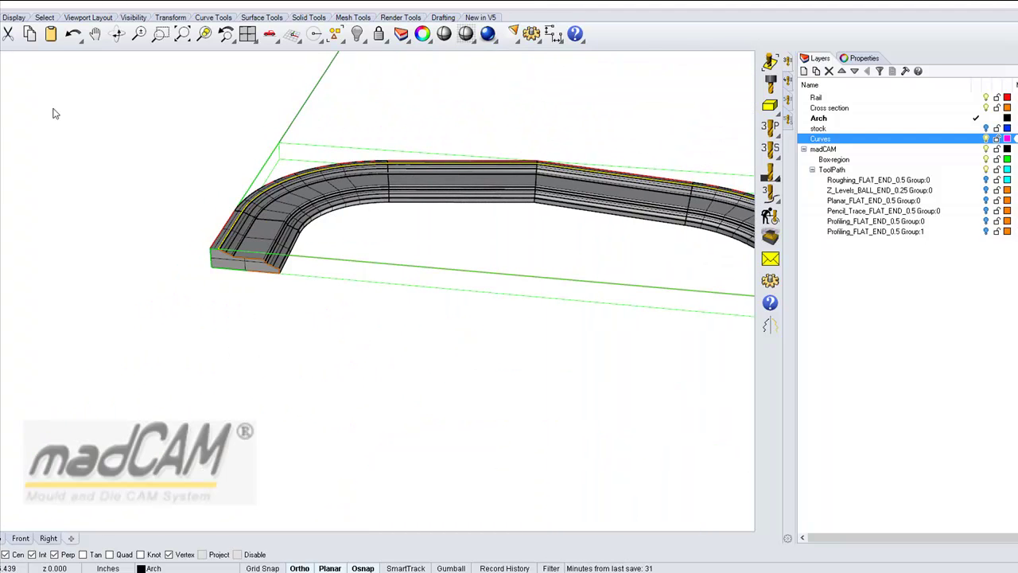
# Step: Move the joined outer curve to the Curves layer, make that layer current, and deselect the curve
pyautogui.rightClick(371, 351)
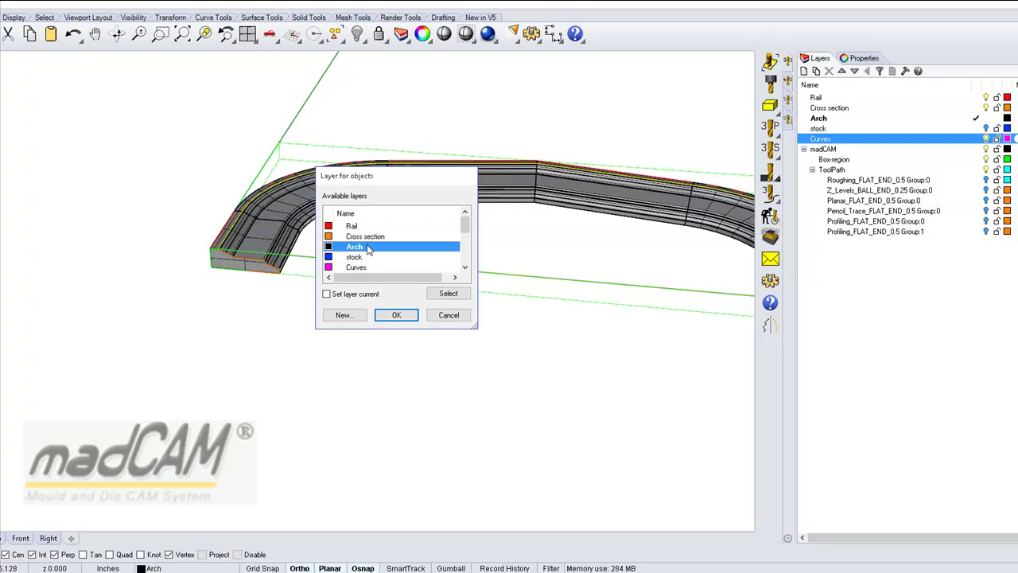
pyautogui.click(354, 268)
pyautogui.click(393, 315)
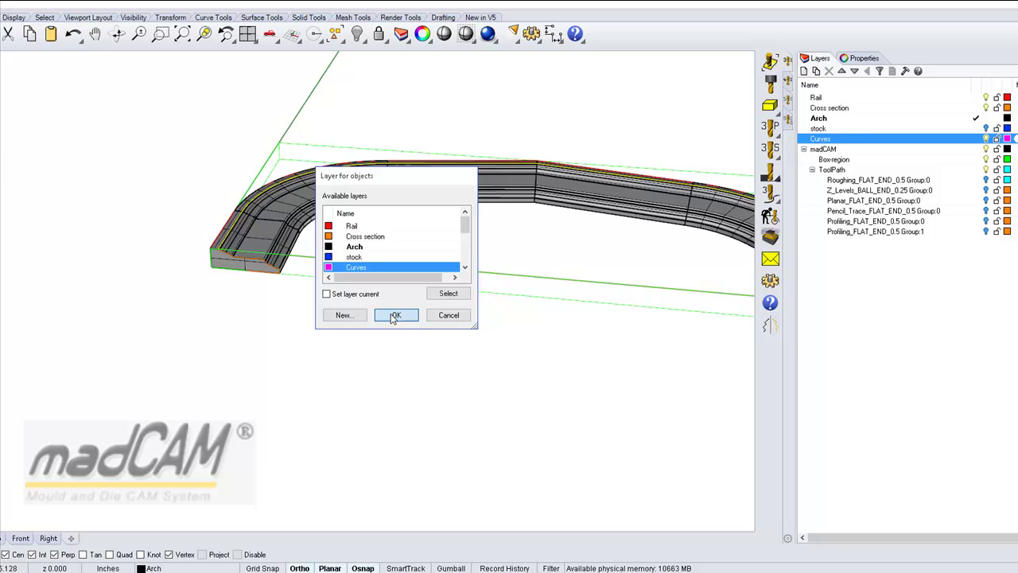
pyautogui.click(976, 139)
pyautogui.keyDown('shift'); pyautogui.moveTo(500, 337); pyautogui.dragTo(322, 332, button='right'); pyautogui.keyUp('shift')
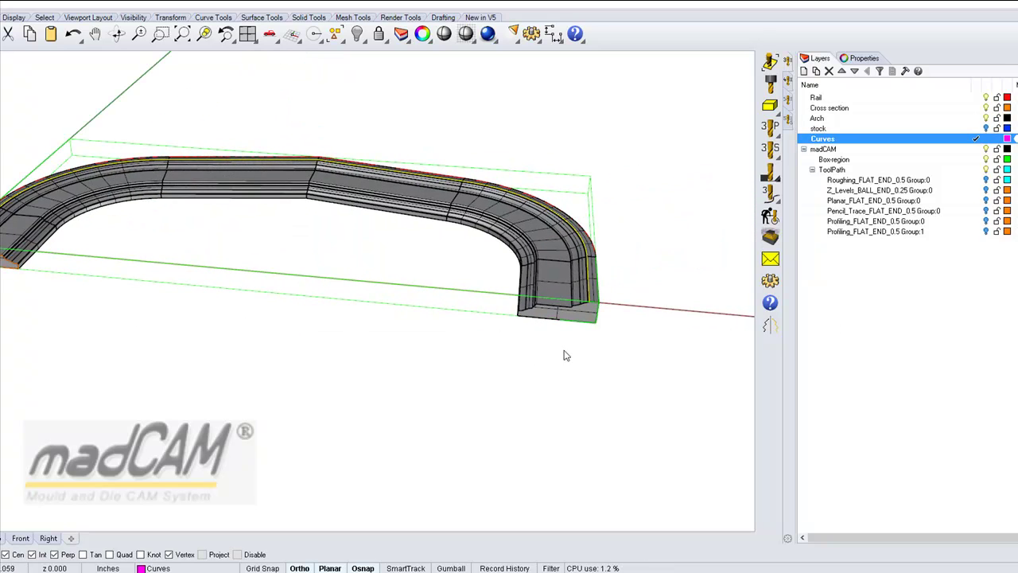
pyautogui.scroll(5, 608, 285)
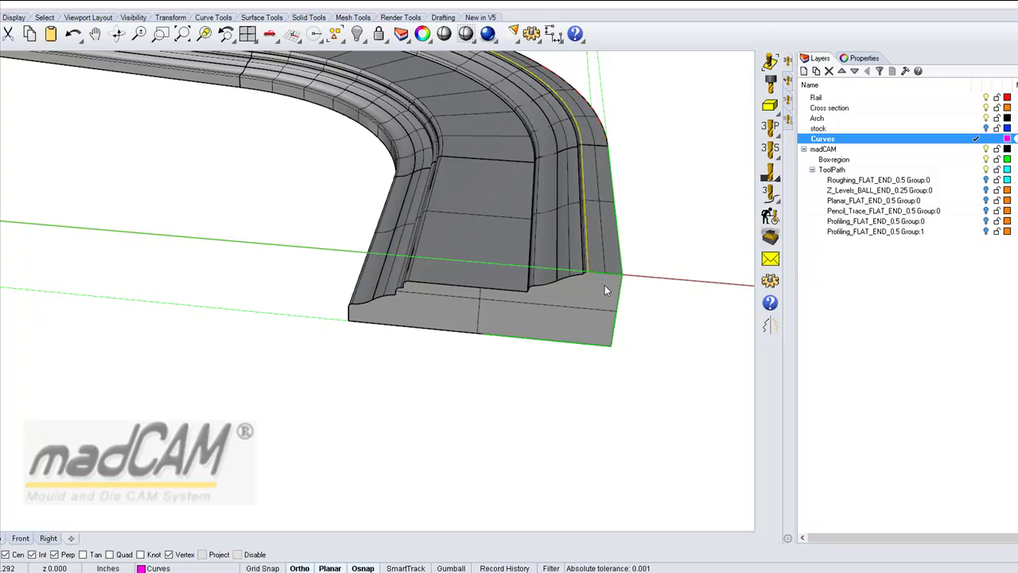
pyautogui.moveTo(466, 348); pyautogui.dragTo(506, 369, button='right')
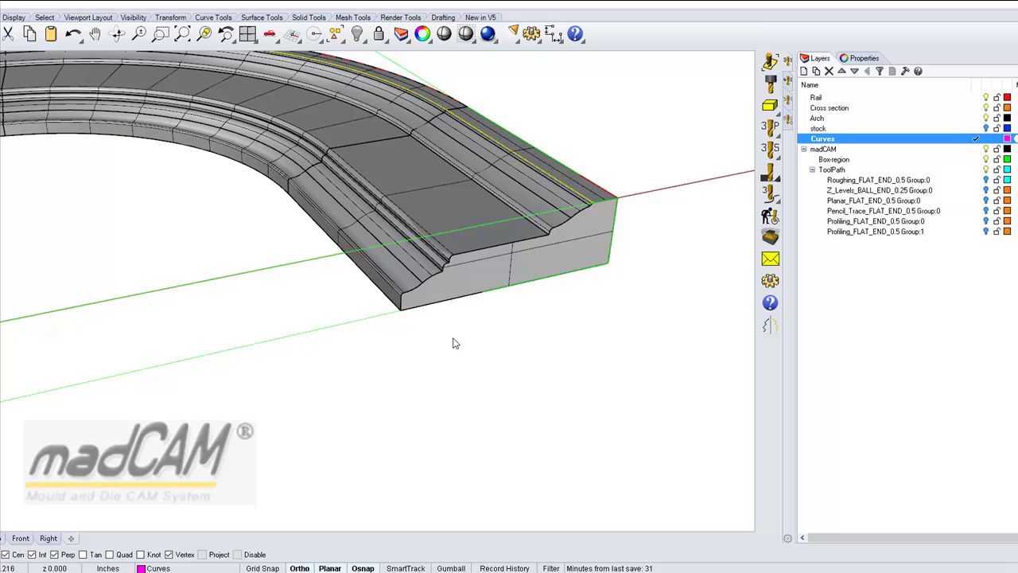
pyautogui.press('Escape')
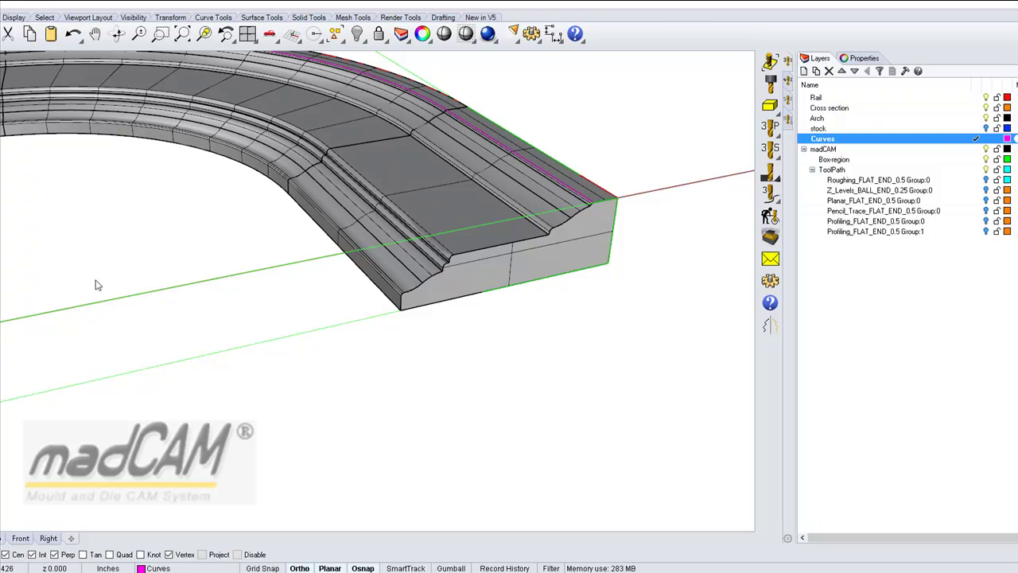
# Step: Duplicate the inner bottom edge of the arch's straight end section
pyautogui.click(215, 18)
pyautogui.click(632, 35)
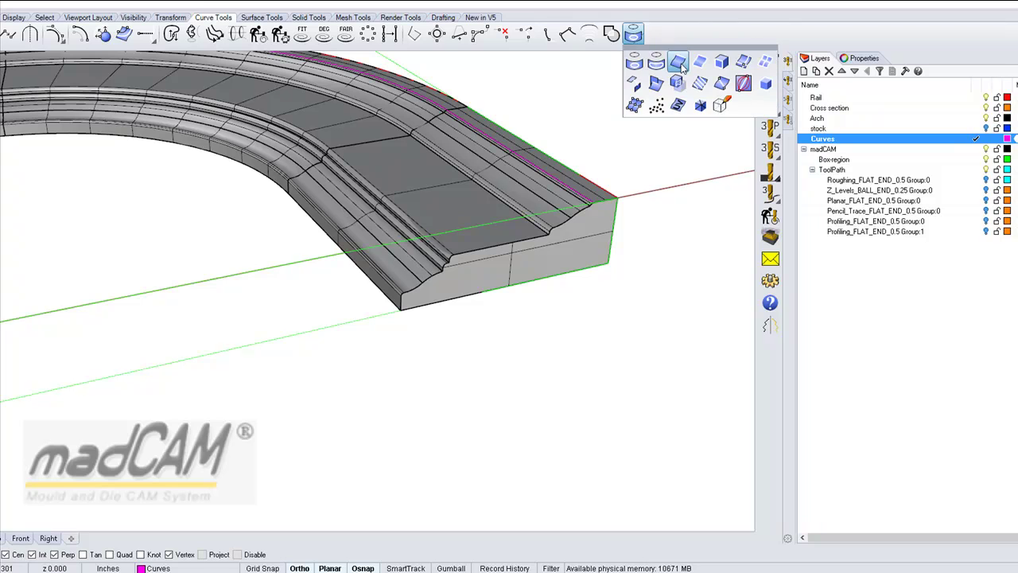
pyautogui.click(679, 62)
pyautogui.click(390, 300)
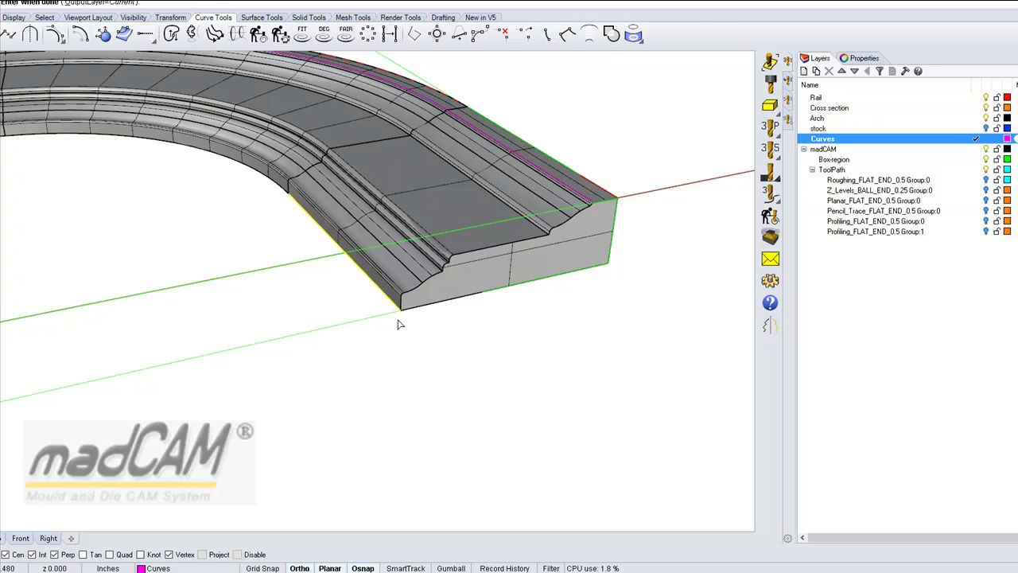
pyautogui.press('Return')
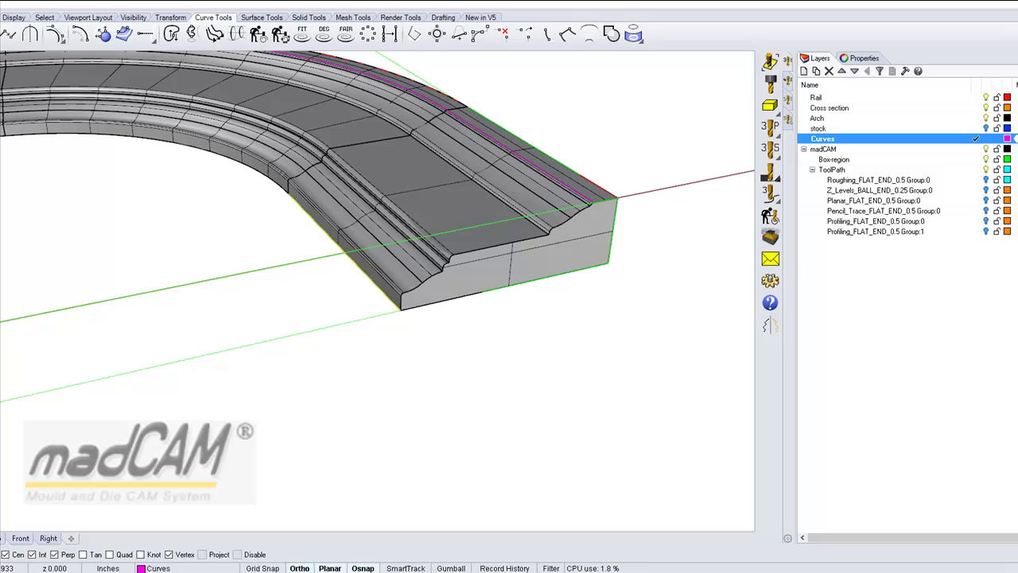
# Step: Join the duplicated inner edge with the polysurface's continuing inner bottom edges along the arch
pyautogui.press('Return')
pyautogui.click(277, 188)
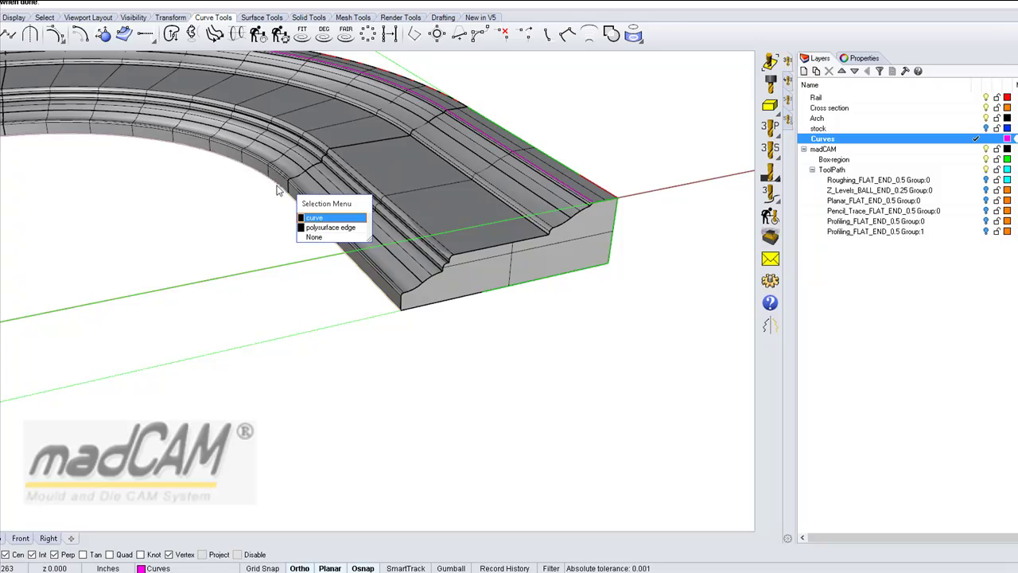
pyautogui.click(323, 228)
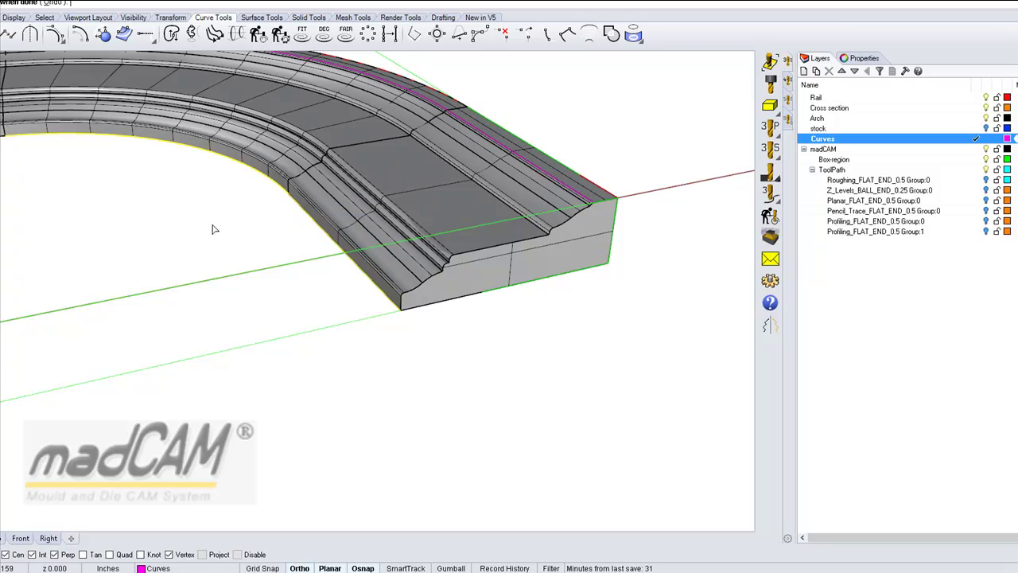
pyautogui.moveTo(215, 228); pyautogui.dragTo(341, 303, button='right')
pyautogui.scroll(3, 341, 302)
pyautogui.scroll(4, 331, 326)
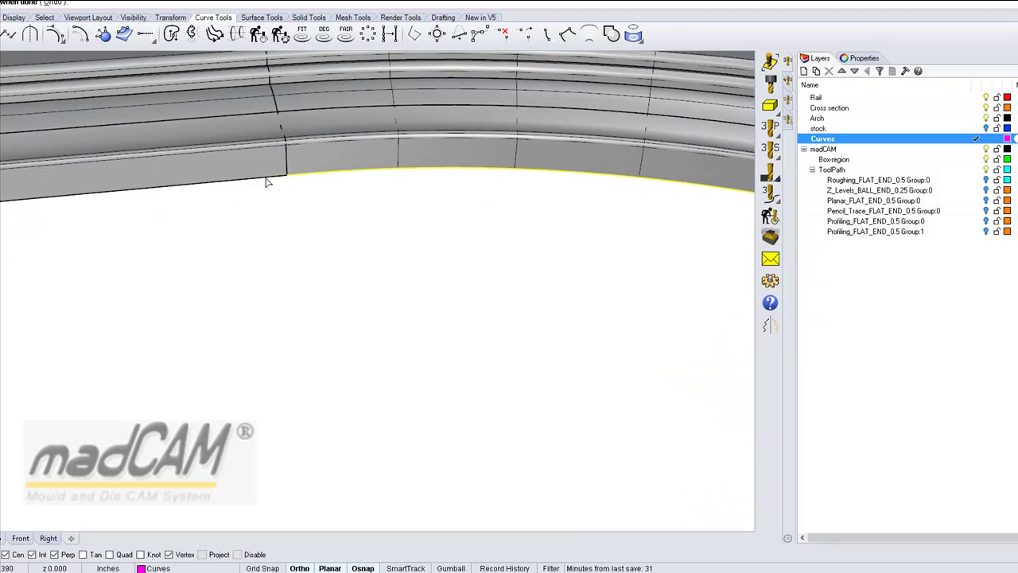
pyautogui.click(268, 182)
pyautogui.click(308, 218)
pyautogui.scroll(-2, 333, 299)
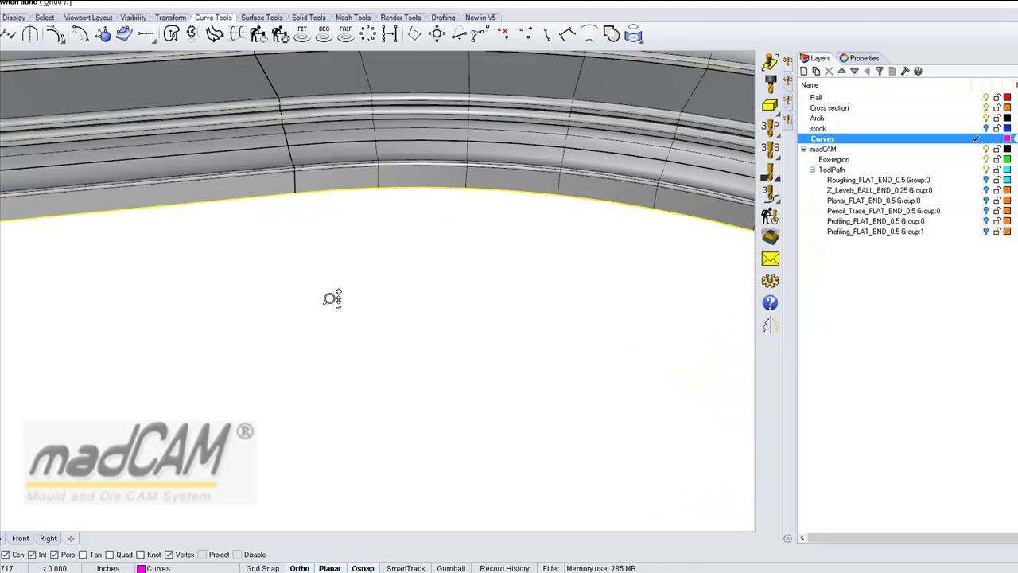
pyautogui.scroll(-3, 332, 299)
pyautogui.click(400, 317)
# Step: Hide the arch polysurface, leaving only the curves in view
pyautogui.moveTo(601, 342); pyautogui.dragTo(459, 376, button='right')
pyautogui.scroll(3, 457, 378)
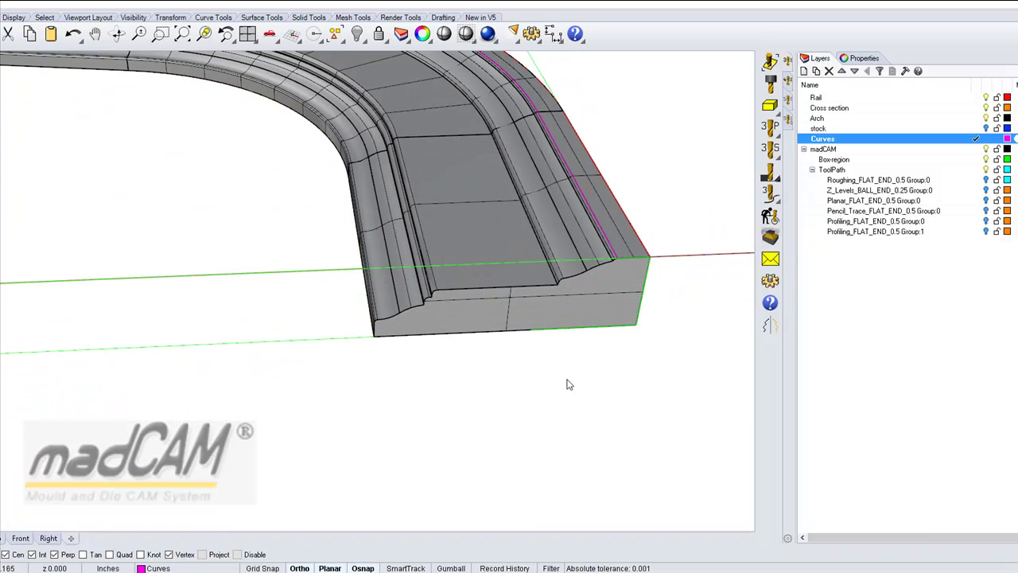
pyautogui.click(491, 235)
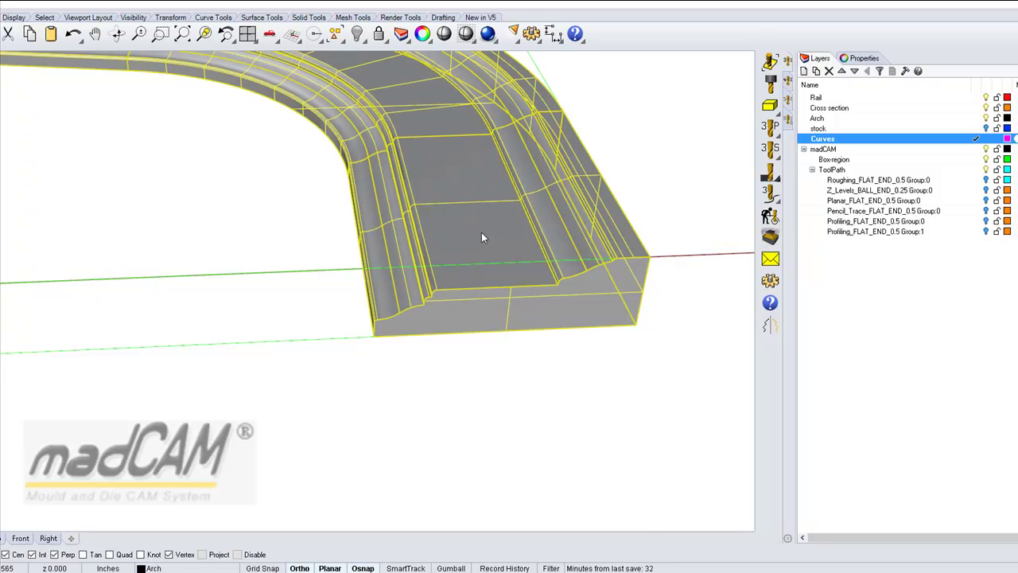
pyautogui.click(357, 34)
pyautogui.moveTo(446, 249); pyautogui.dragTo(361, 287, button='right')
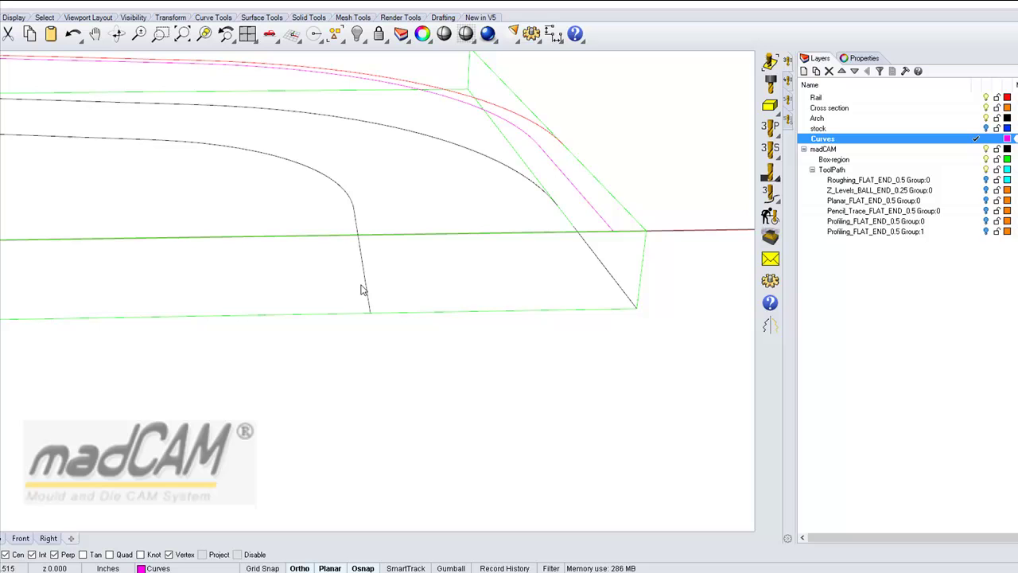
# Step: Move the joined inner curve along the arch's bottom edge to the Curves layer
pyautogui.click(362, 288)
pyautogui.click(400, 316)
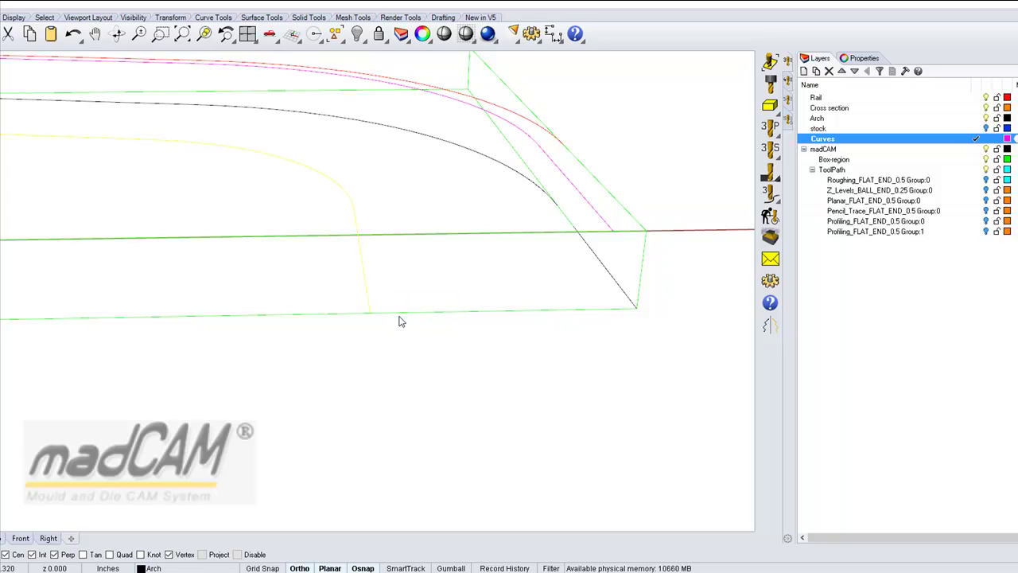
pyautogui.moveTo(400, 318); pyautogui.dragTo(434, 355, button='right')
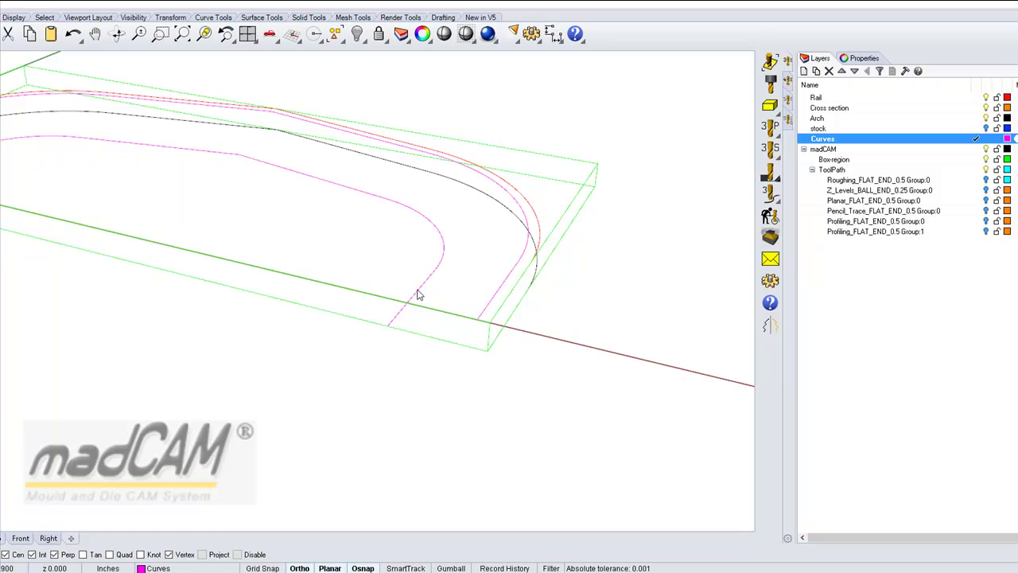
# Step: Offset the inner curve by 0.3 inches towards the arch's opening
pyautogui.moveTo(425, 277)
pyautogui.mouseDown(button='right')
pyautogui.moveTo(454, 264)
pyautogui.moveTo(428, 297)
pyautogui.mouseUp(button='right')
pyautogui.scroll(6, 422, 270)
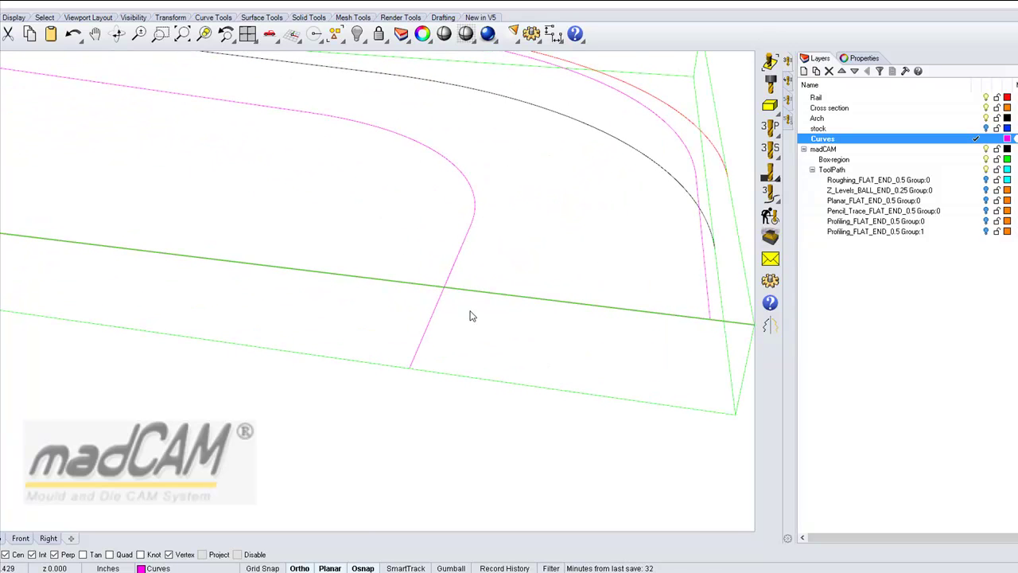
pyautogui.click(422, 348)
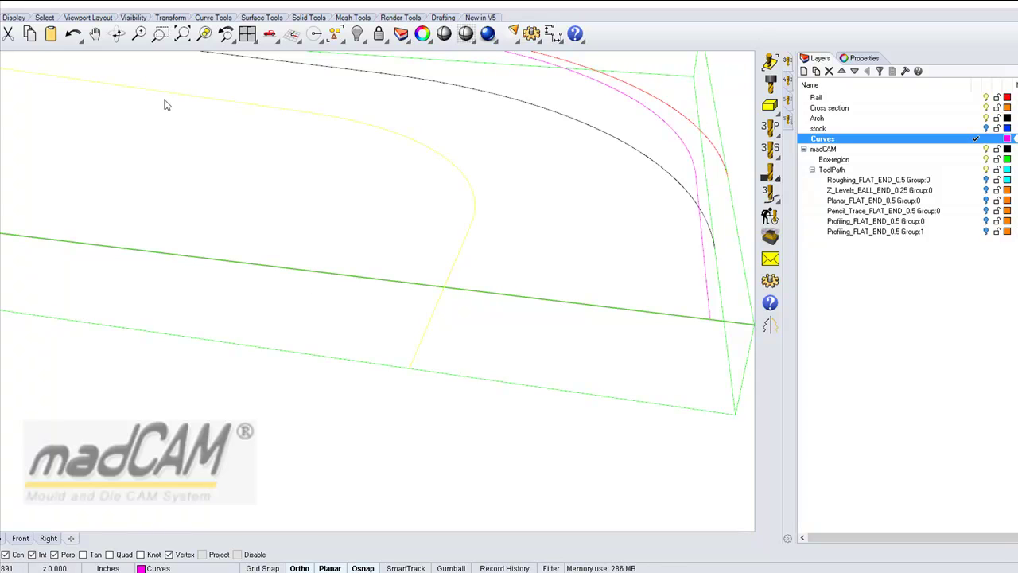
pyautogui.click(213, 17)
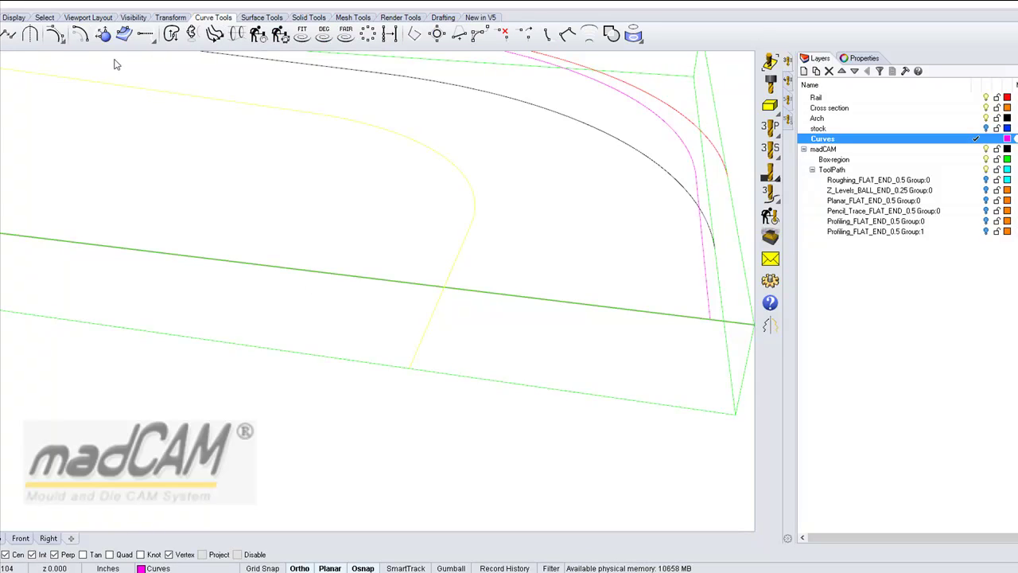
pyautogui.click(80, 37)
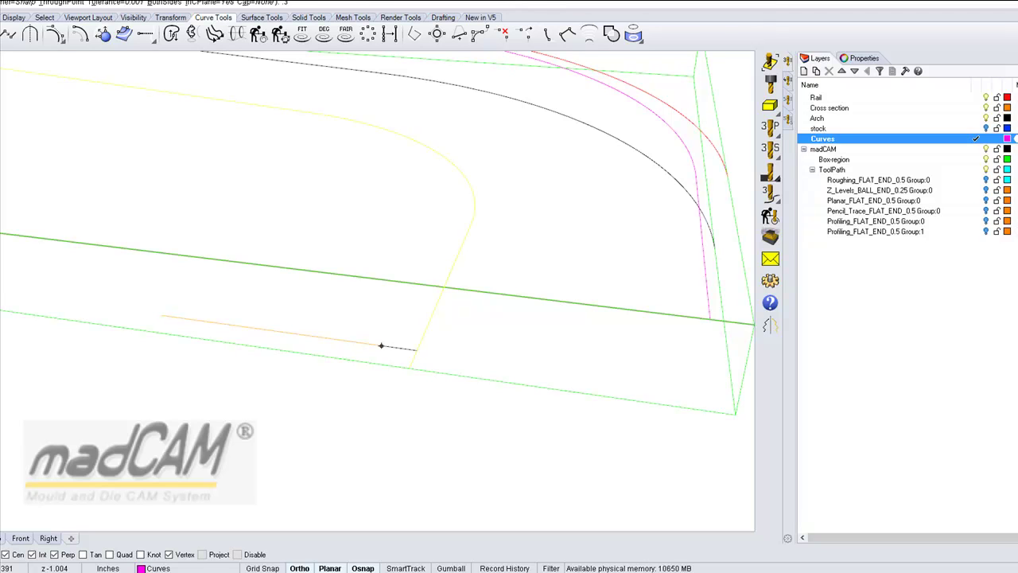
pyautogui.click(162, 319)
pyautogui.moveTo(411, 302); pyautogui.dragTo(454, 341, button='right')
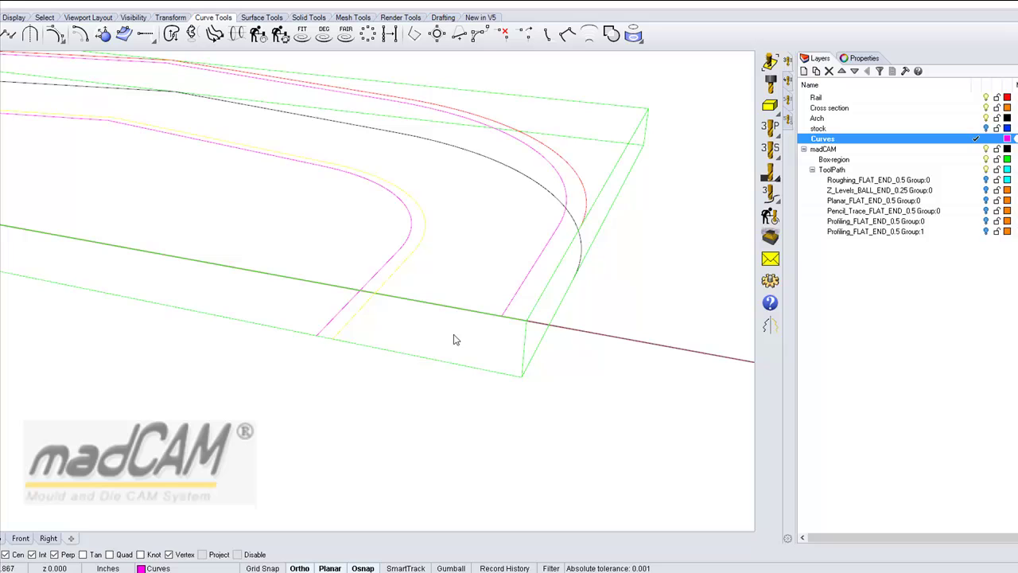
# Step: Offset the outer curve inward by 0.2 inches and delete both original curves, keeping the two offsets
pyautogui.click(525, 288)
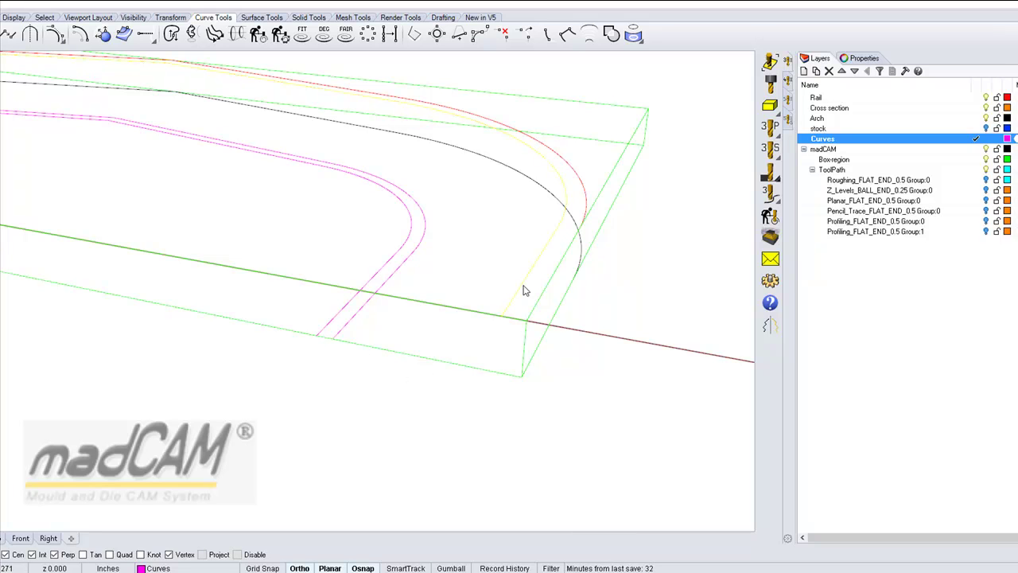
pyautogui.rightClick(478, 252)
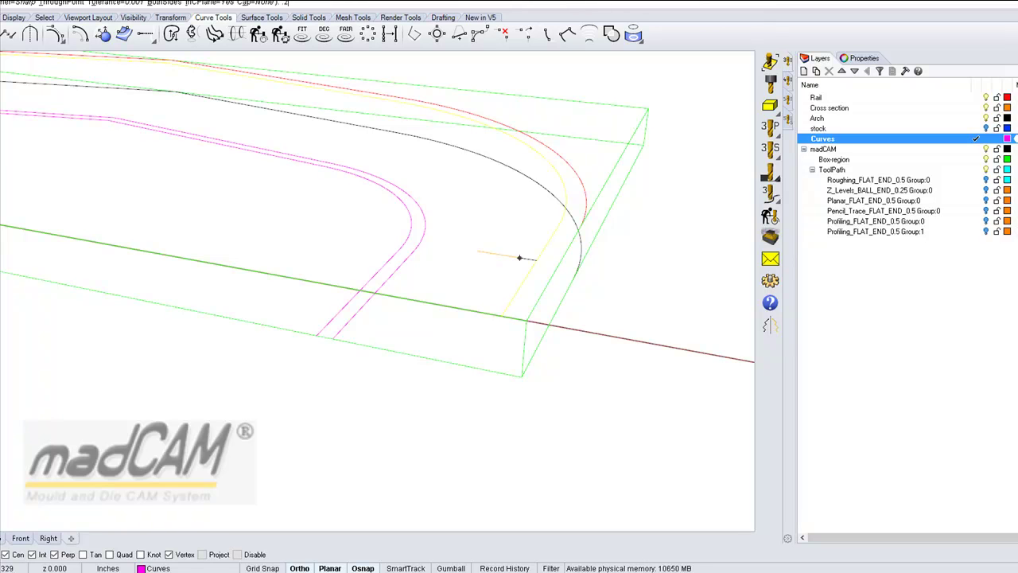
pyautogui.click(478, 251)
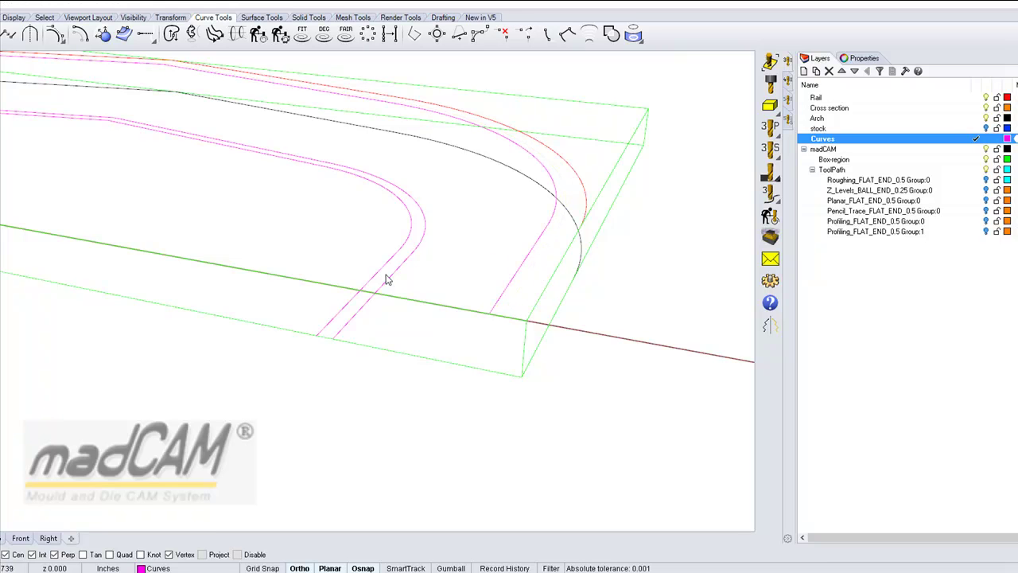
pyautogui.moveTo(403, 275); pyautogui.dragTo(535, 242, button='right')
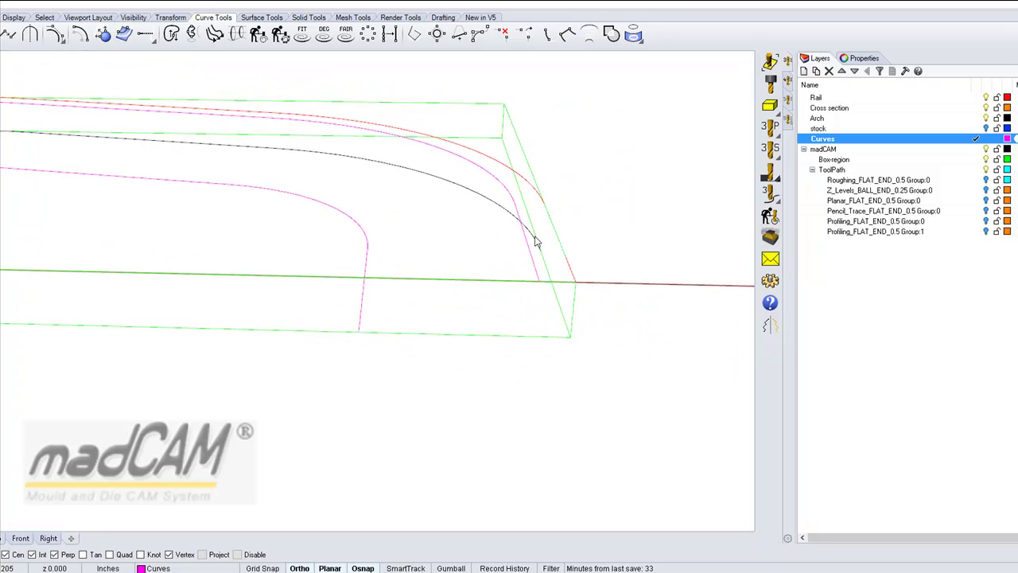
# Step: Check the curve directions of the outer and inner offset curves
pyautogui.moveTo(470, 275); pyautogui.dragTo(509, 291, button='right')
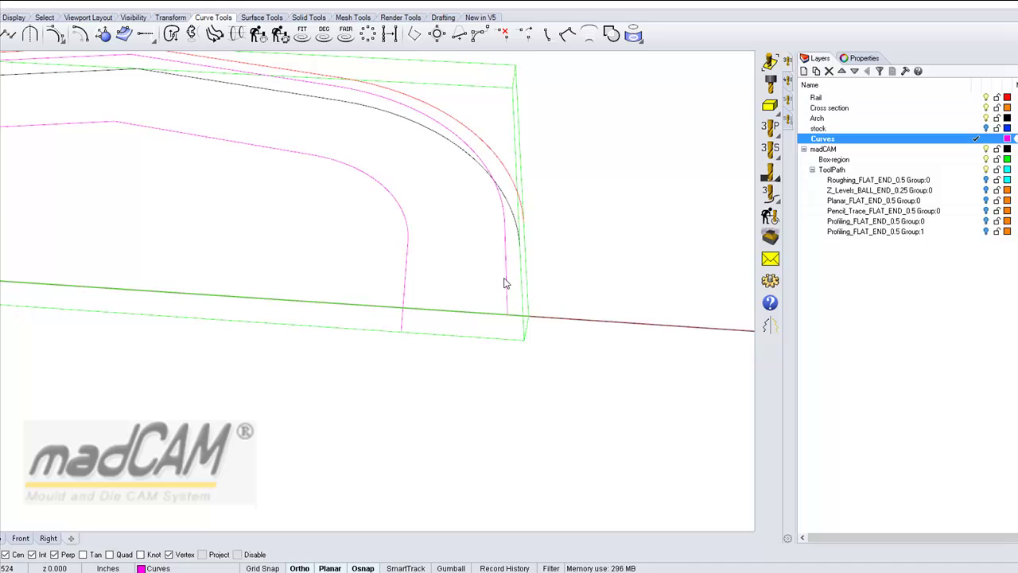
pyautogui.click(505, 281)
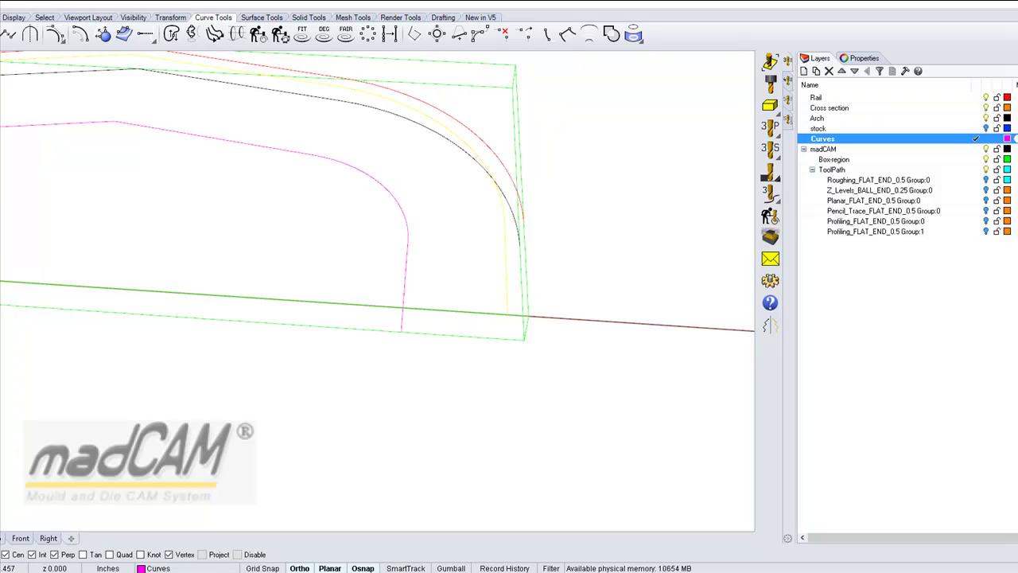
pyautogui.click(2, 16)
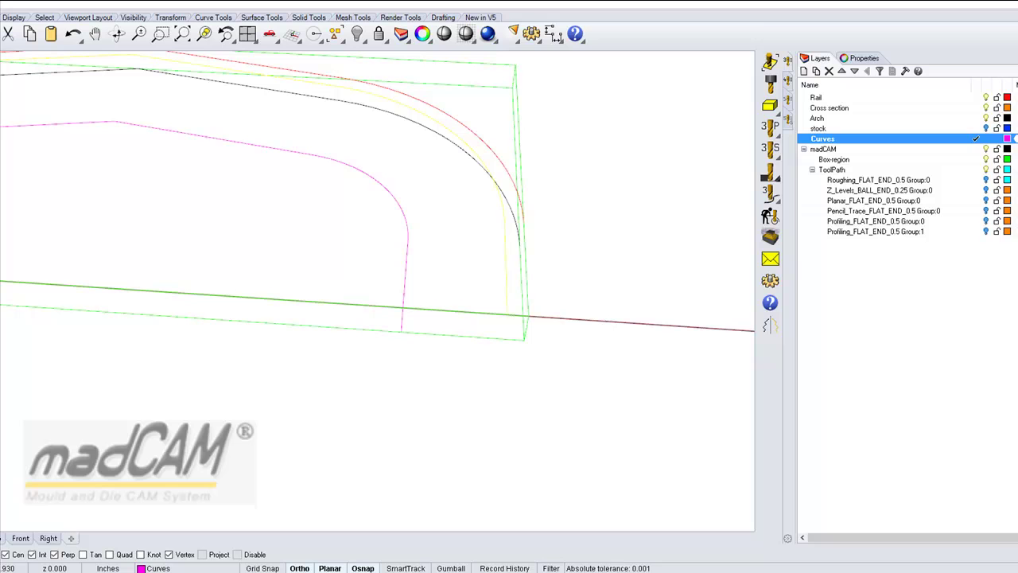
pyautogui.press('Return')
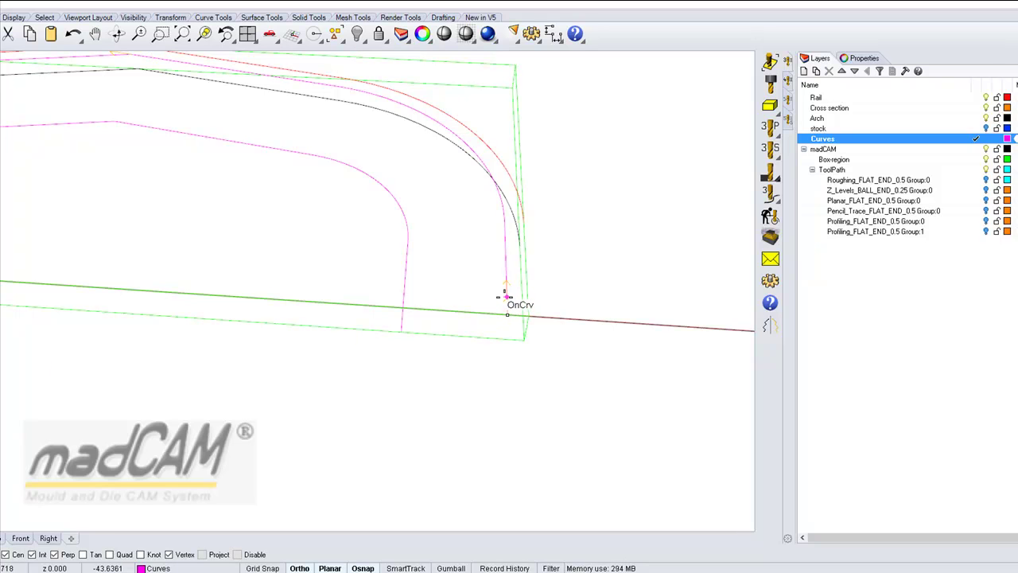
pyautogui.click(504, 297)
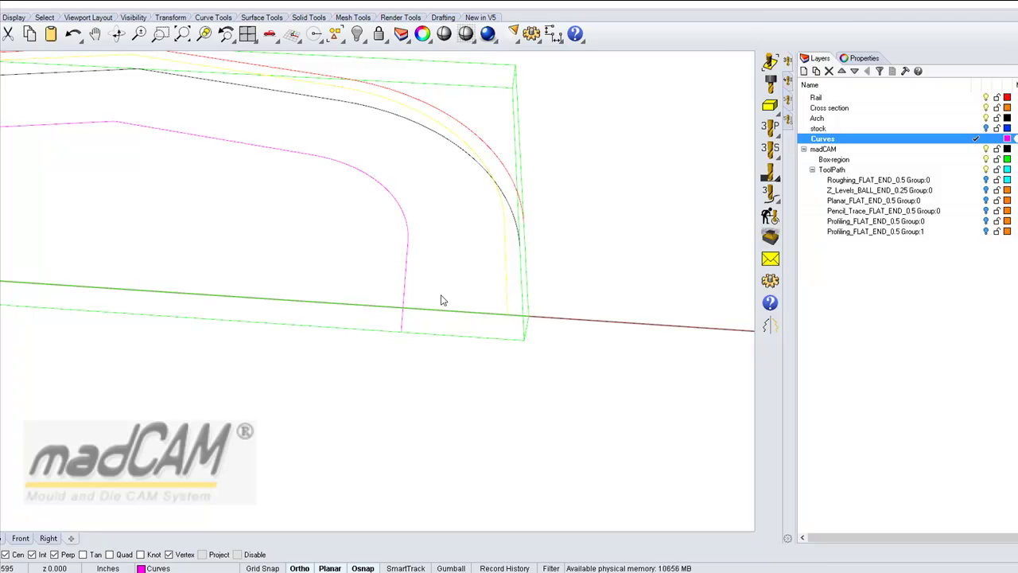
pyautogui.click(404, 291)
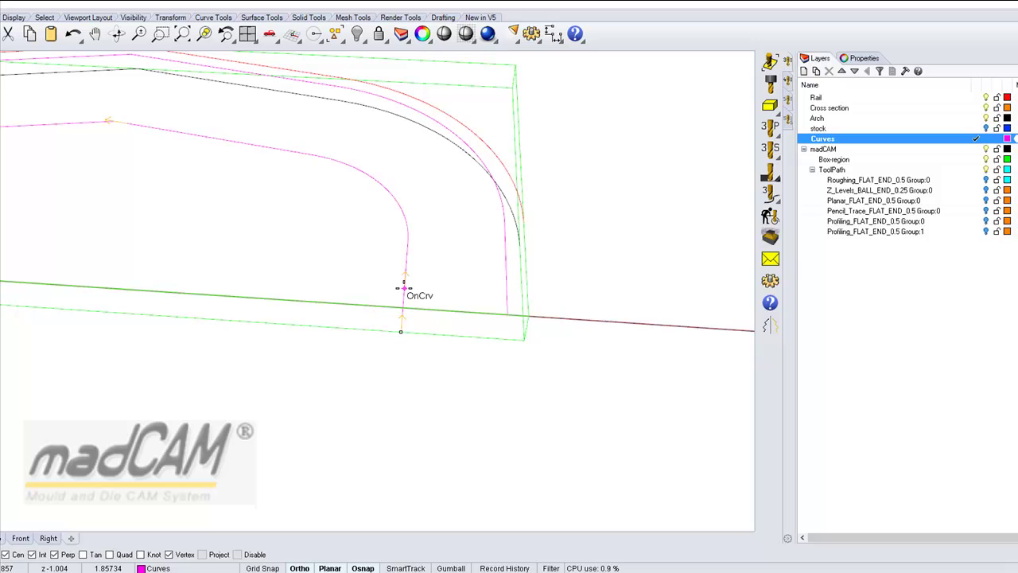
pyautogui.rightClick(406, 292)
# Step: Show the hidden arch polysurface again together with the offset curves
pyautogui.moveTo(481, 402); pyautogui.dragTo(574, 344, button='right')
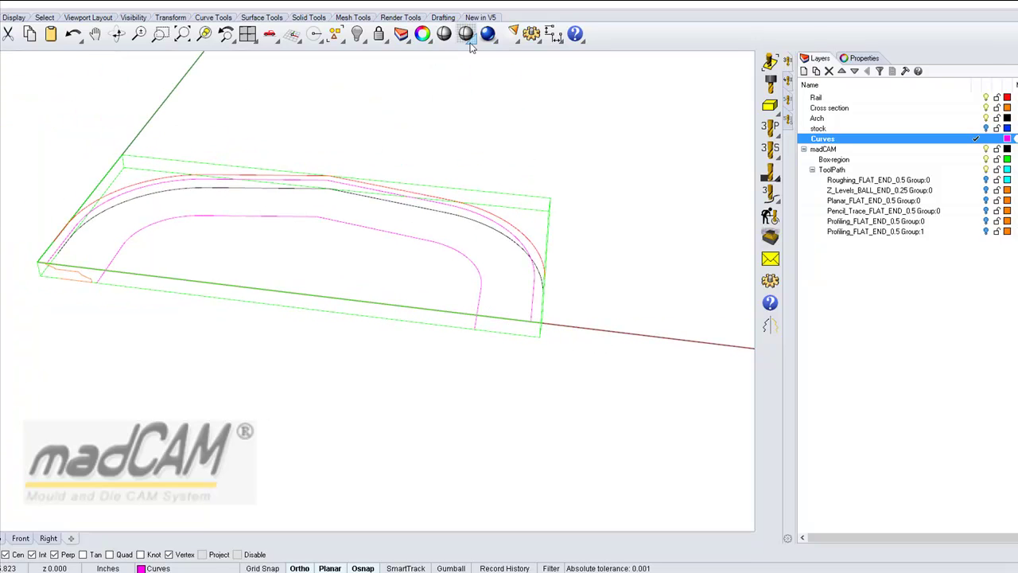
pyautogui.click(358, 43)
pyautogui.scroll(5, 591, 274)
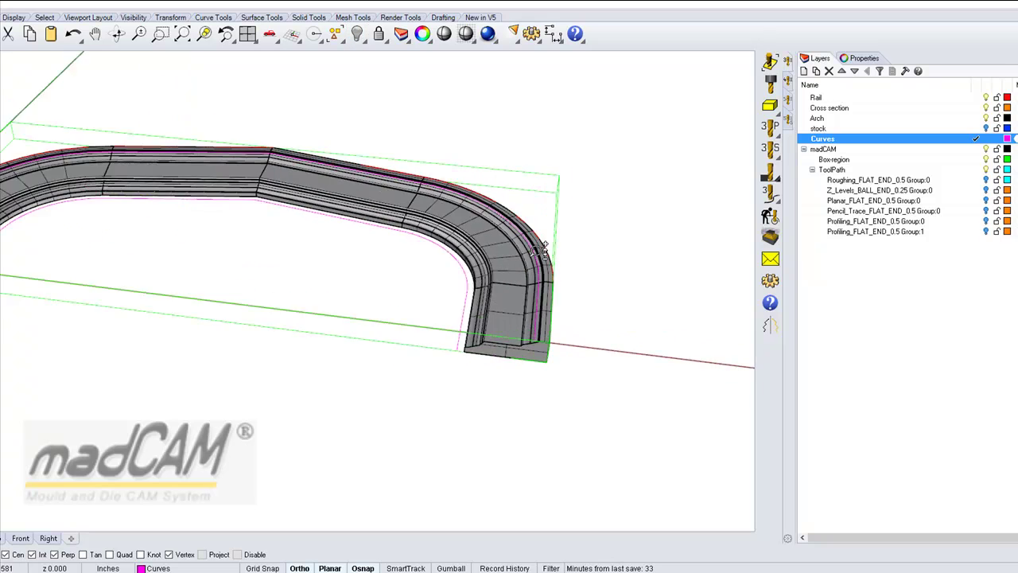
pyautogui.moveTo(591, 274); pyautogui.dragTo(648, 266, button='right')
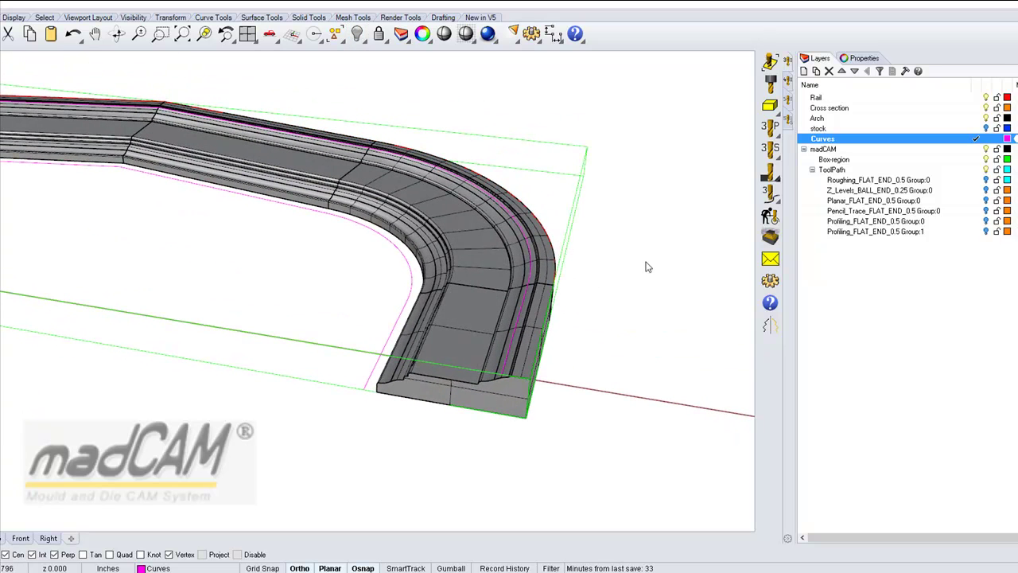
# Step: Generate a Between Two Curves toolpath from the outer and inner offset curves with a step over of 0.1
pyautogui.click(773, 196)
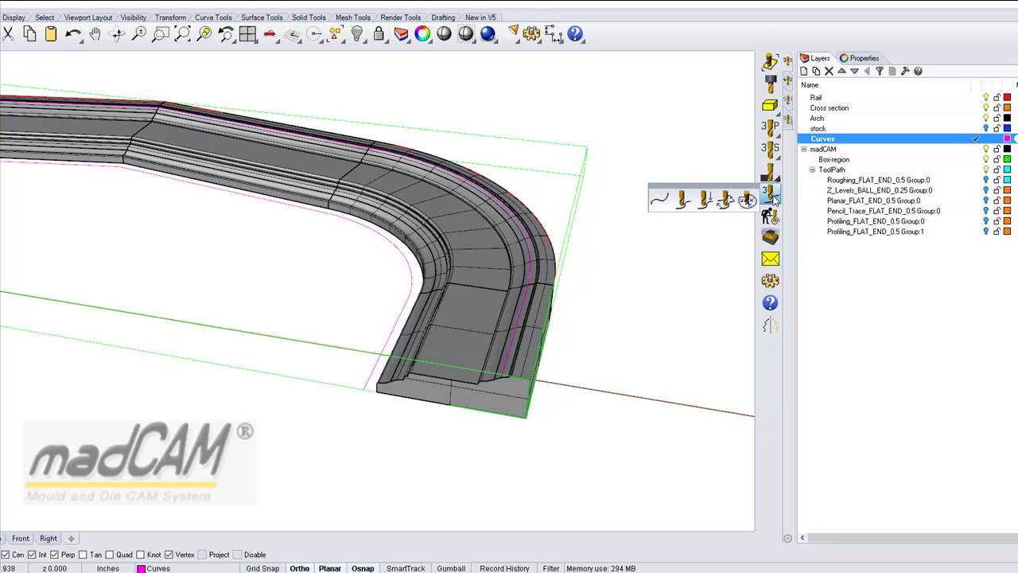
pyautogui.click(726, 199)
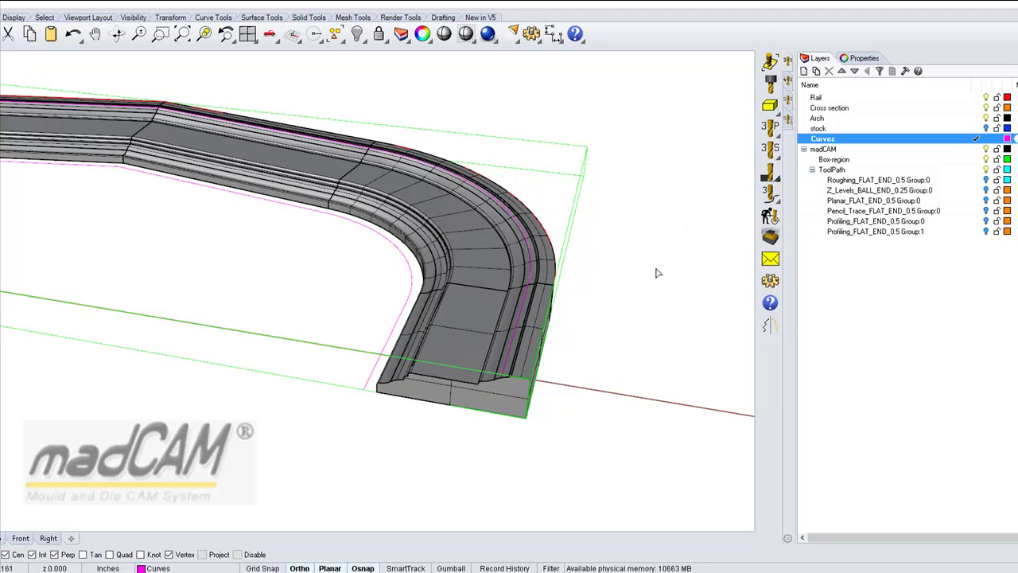
pyautogui.click(507, 360)
pyautogui.press('Return')
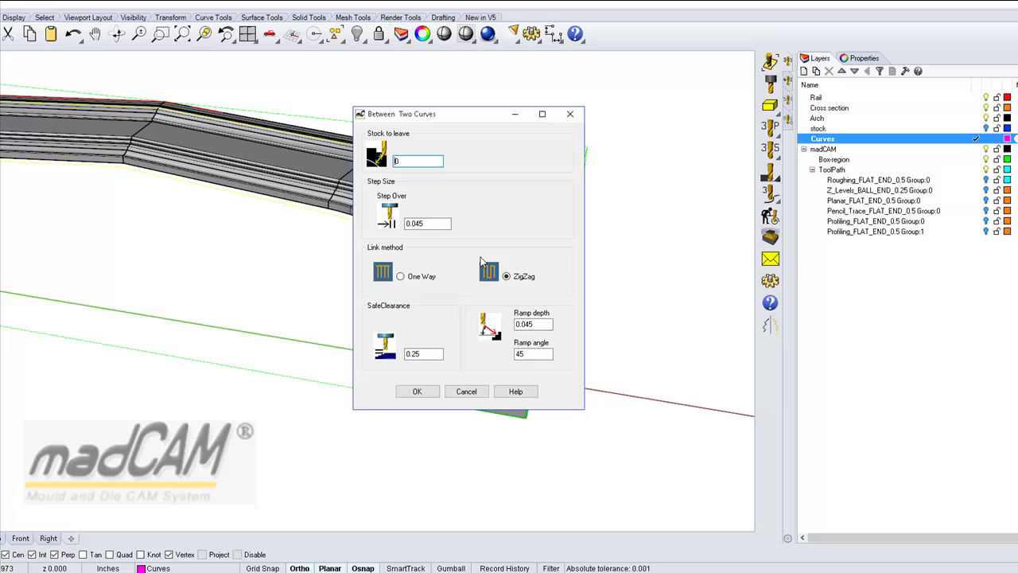
pyautogui.click(430, 223)
pyautogui.press('BackSpace')
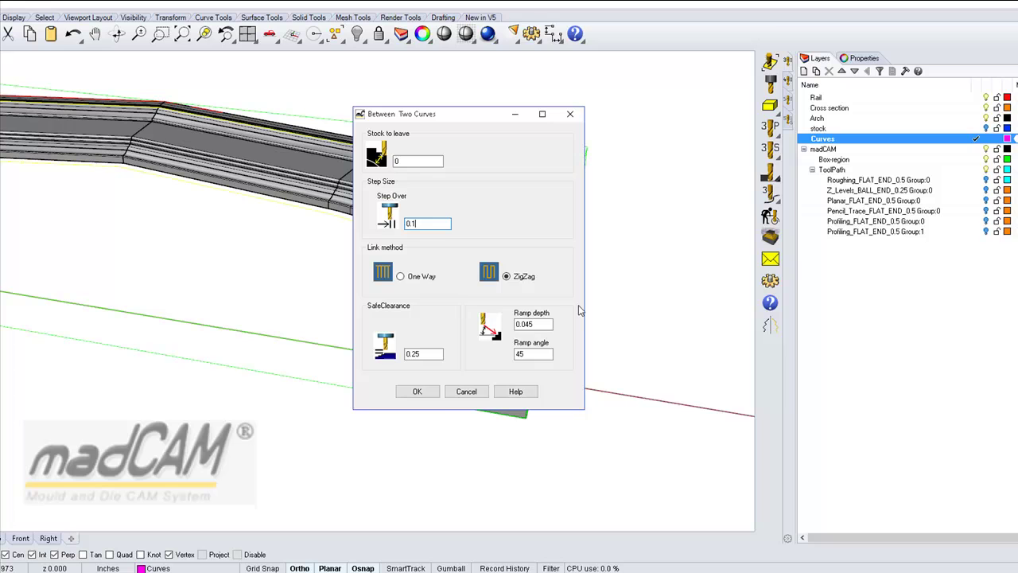
pyautogui.click(421, 391)
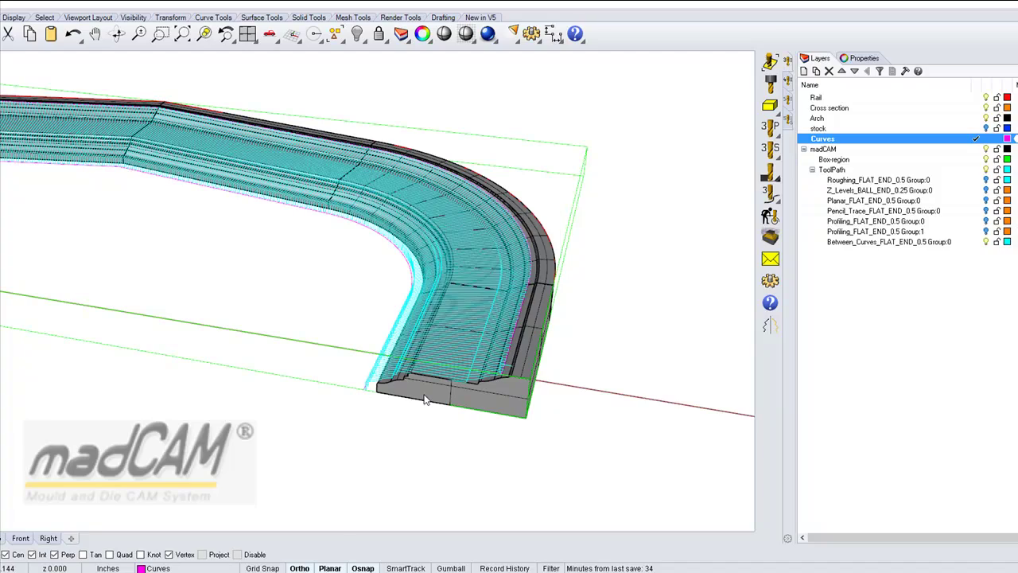
# Step: Inspect the new between-curves toolpath along the arch and turn on the Roughing_FLAT_END_0.5 Group:0 layer
pyautogui.moveTo(453, 382); pyautogui.dragTo(616, 346, button='right')
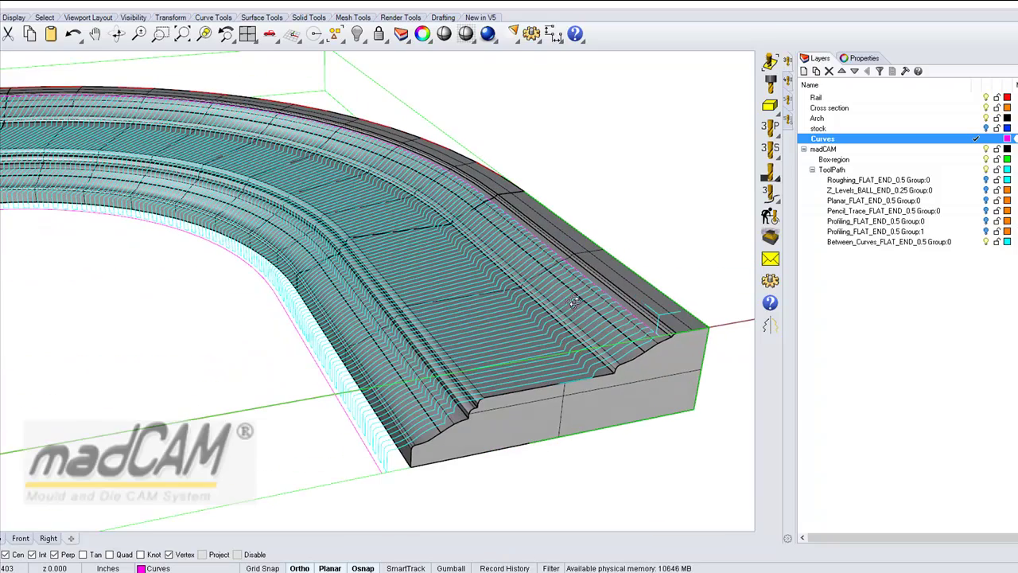
pyautogui.moveTo(550, 295); pyautogui.dragTo(343, 266, button='right')
pyautogui.scroll(8, 342, 264)
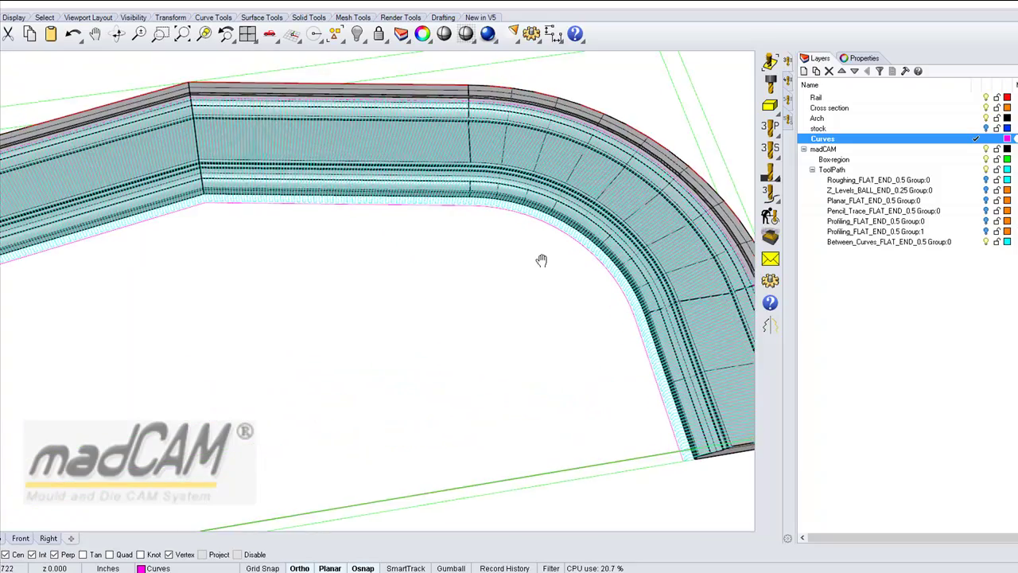
pyautogui.scroll(-6, 493, 239)
pyautogui.moveTo(424, 220); pyautogui.dragTo(918, 293, button='right')
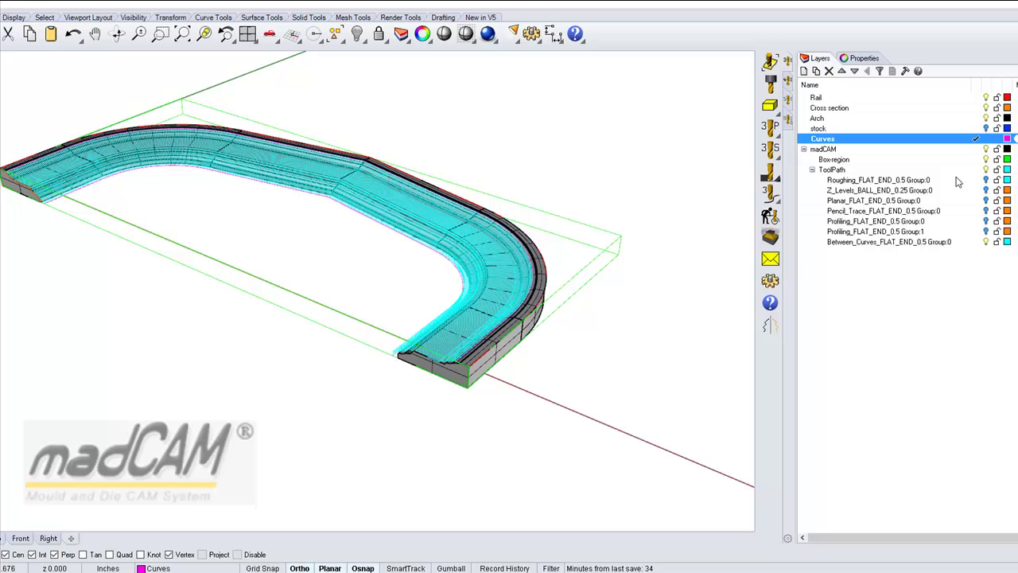
pyautogui.click(987, 181)
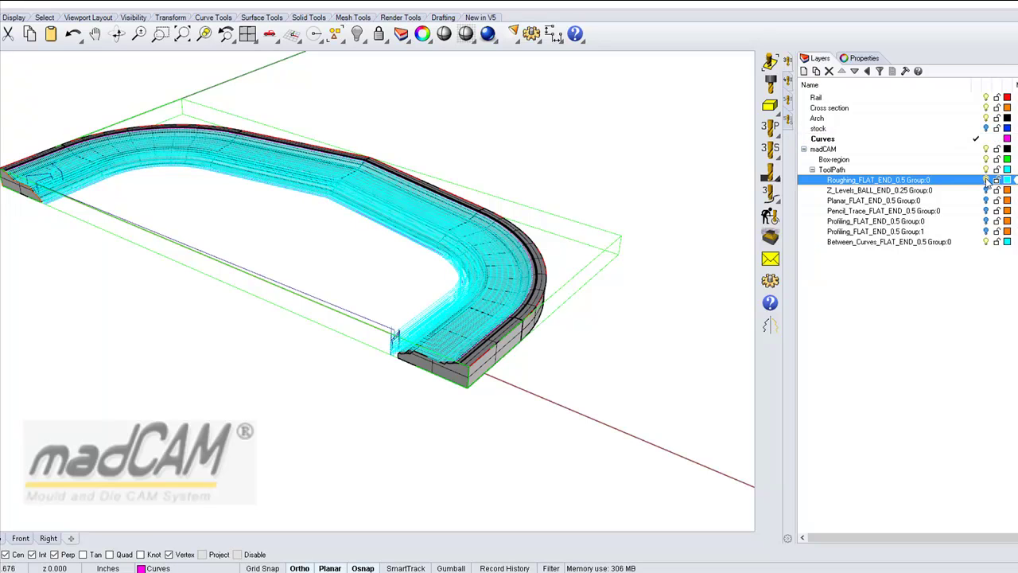
# Step: Move the Between_Curves_FLAT_END_0.5 layer above Profiling_FLAT_END_0.5 Group:1 and turn on that profiling layer
pyautogui.click(867, 242)
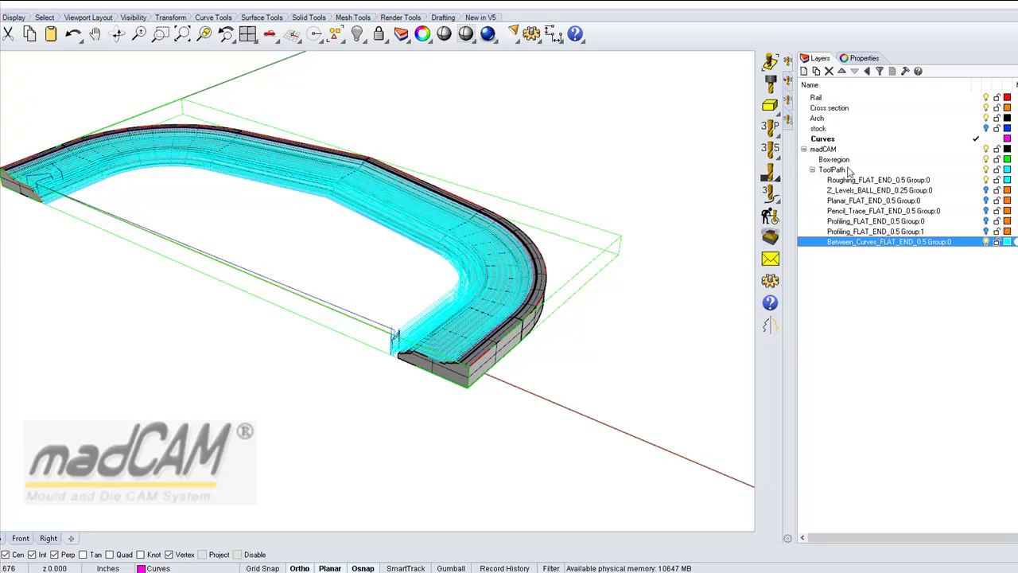
pyautogui.click(842, 71)
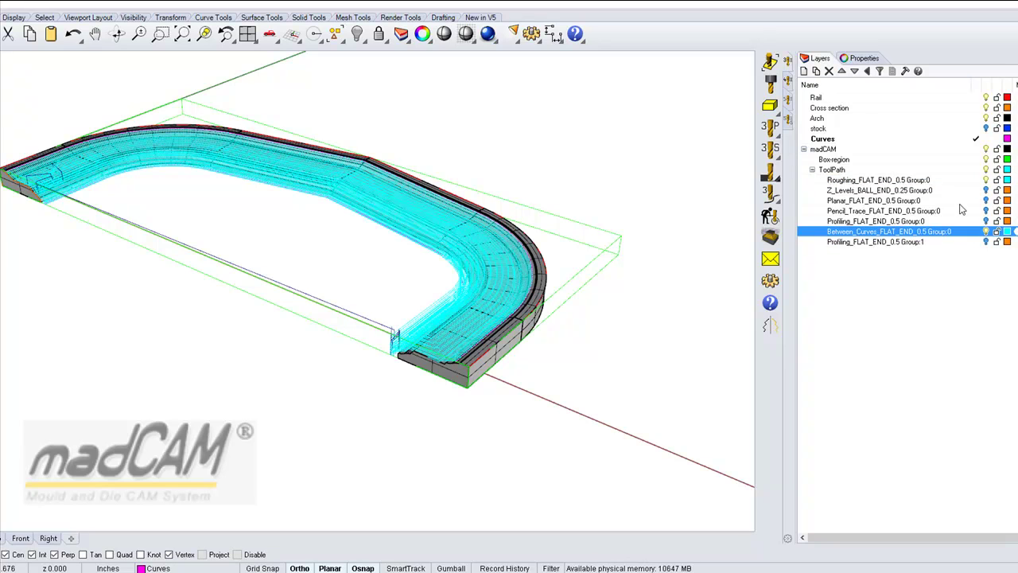
pyautogui.click(987, 242)
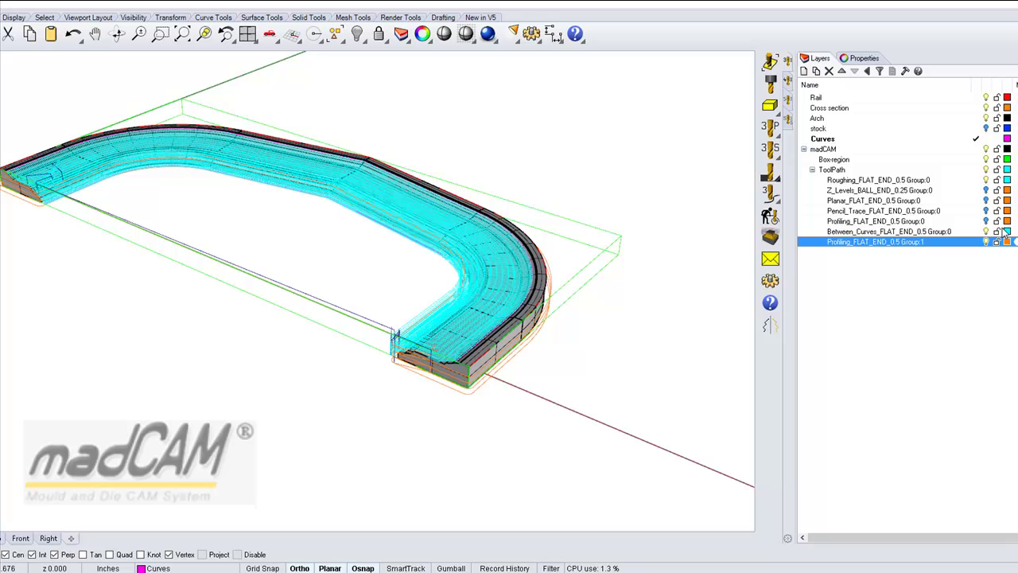
# Step: Set the Between_Curves_FLAT_END_0.5 layer's color to Orange and examine the toolpath at the arch's end
pyautogui.click(1007, 232)
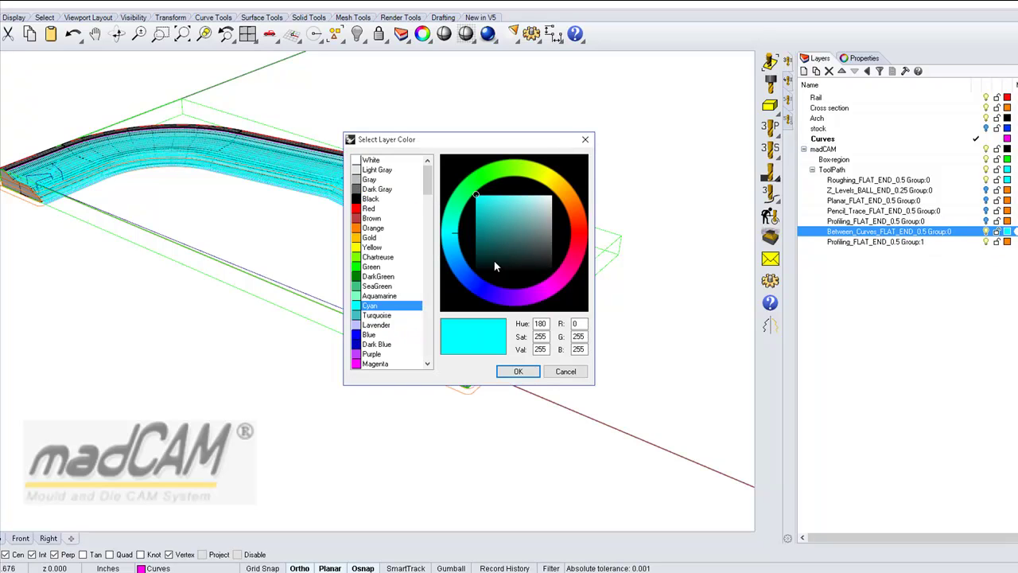
pyautogui.click(366, 228)
pyautogui.click(518, 371)
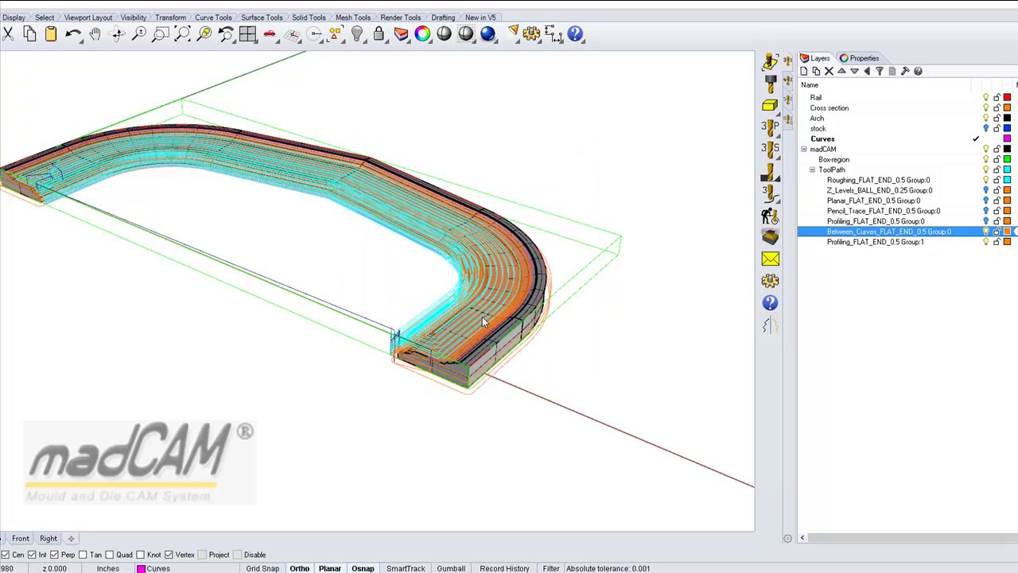
pyautogui.moveTo(485, 322); pyautogui.dragTo(700, 327, button='right')
pyautogui.scroll(3, 665, 342)
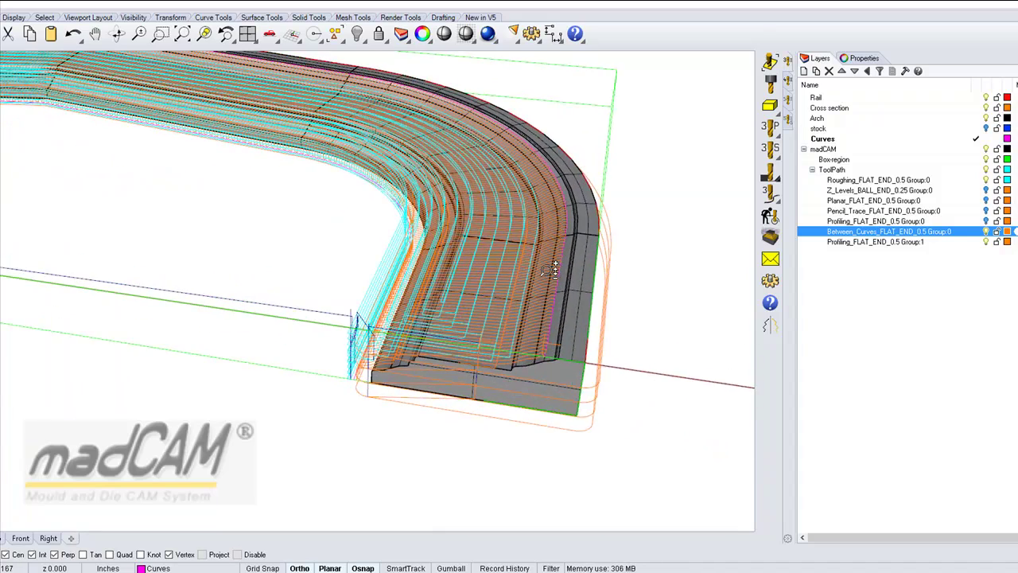
# Step: Start the cut simulation on the stock and run the roughing pass of the arch through to its end
pyautogui.scroll(-5, 567, 329)
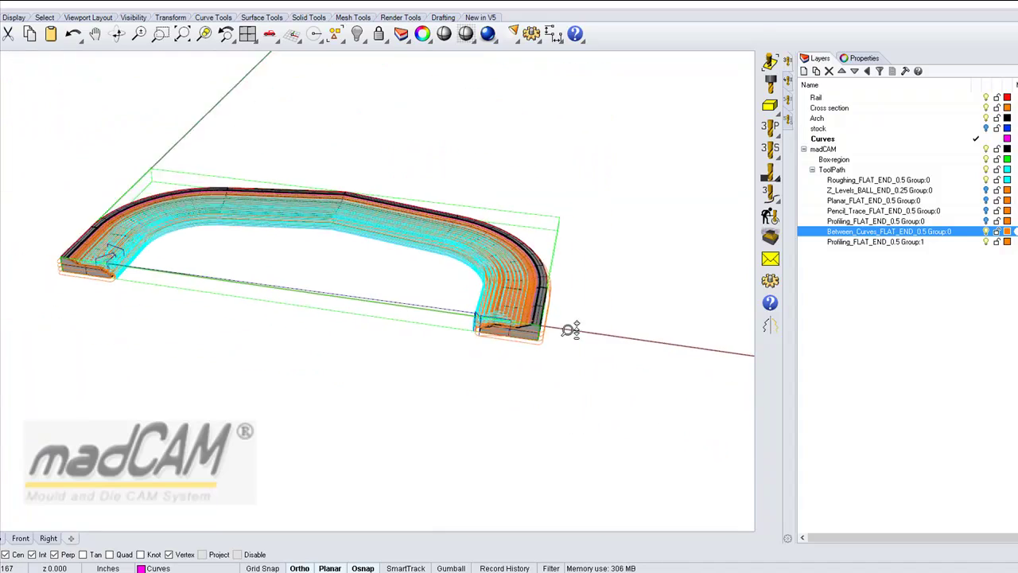
pyautogui.click(770, 236)
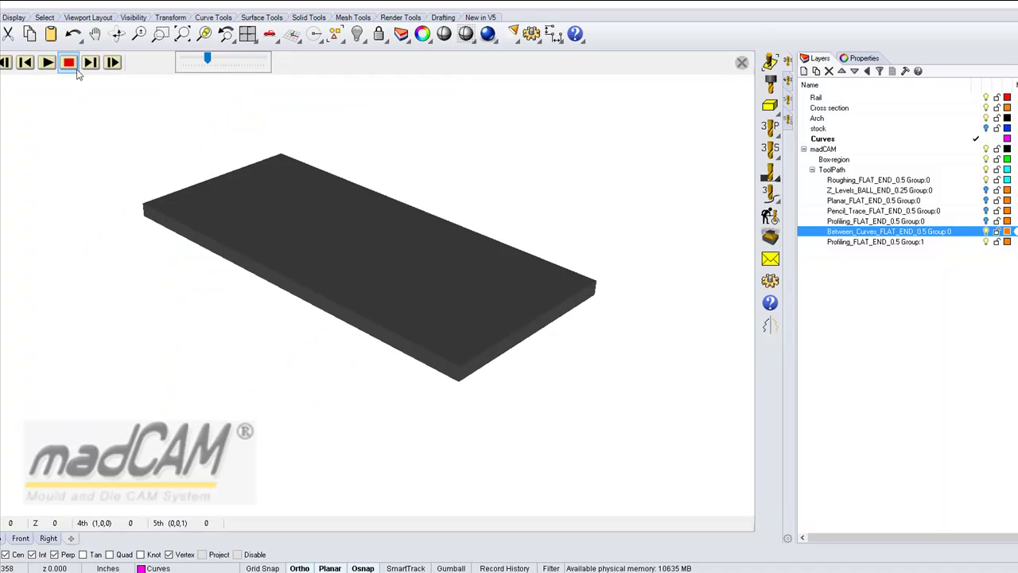
pyautogui.click(47, 63)
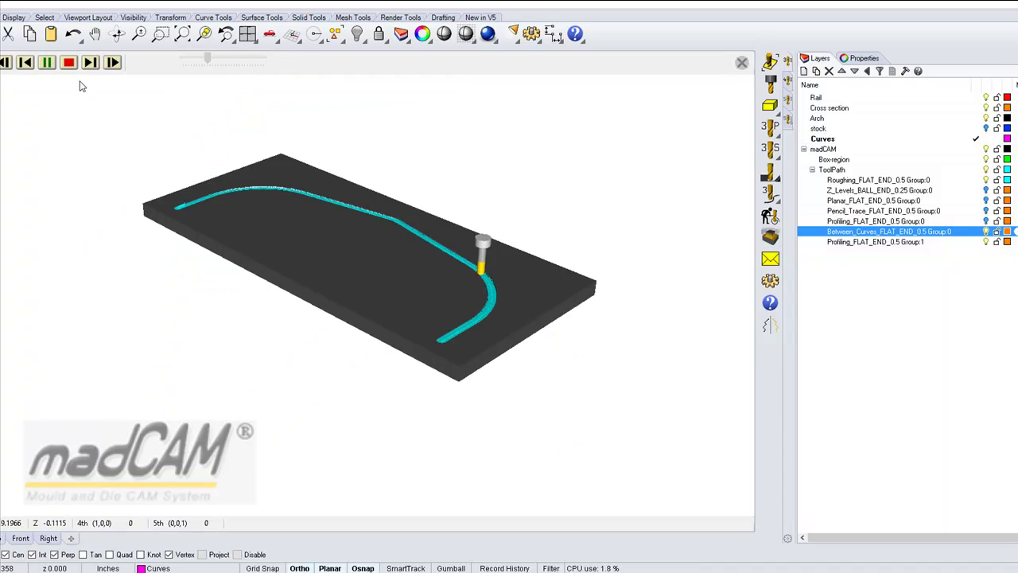
pyautogui.click(89, 63)
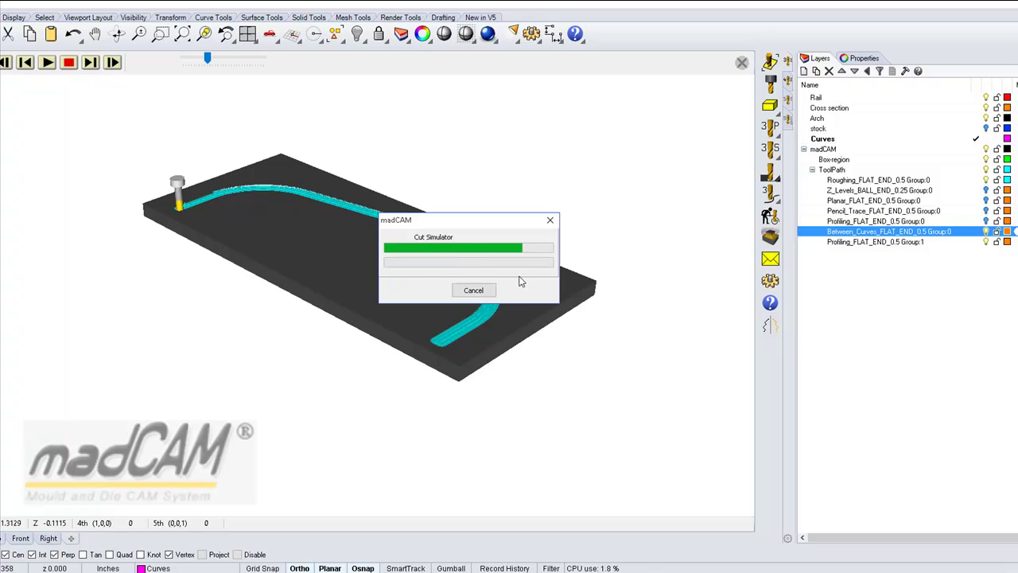
pyautogui.scroll(2, 518, 274)
pyautogui.scroll(2, 517, 247)
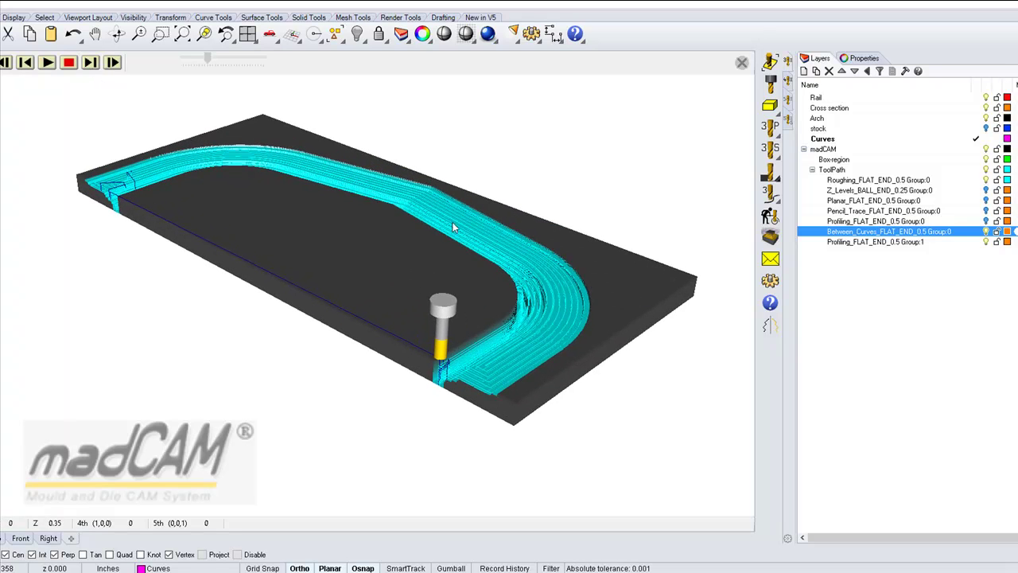
# Step: Simulate the Between Curves finishing pass and examine the cut surface at the arch's end from several angles
pyautogui.click(47, 62)
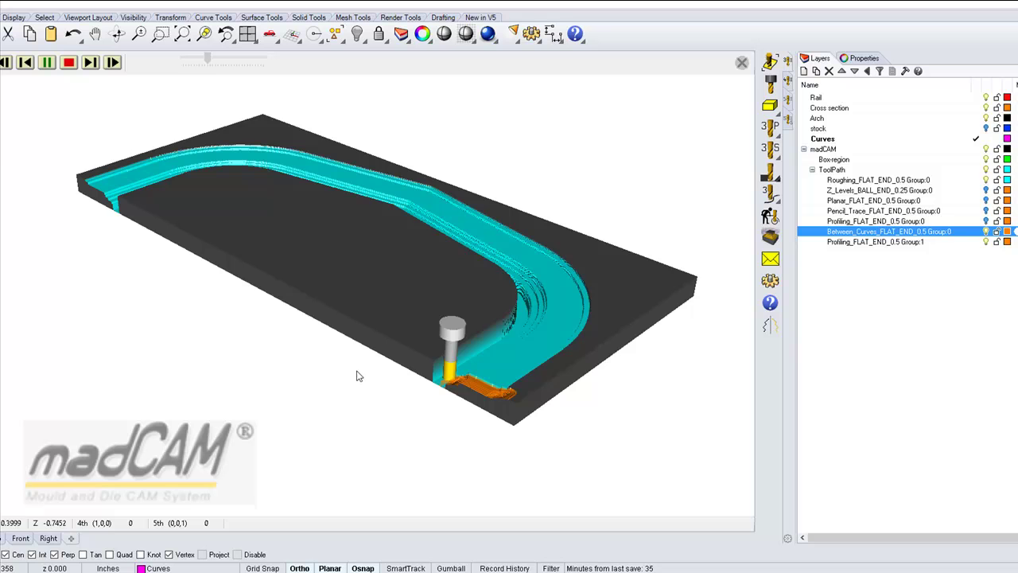
pyautogui.moveTo(386, 405); pyautogui.dragTo(422, 409, button='right')
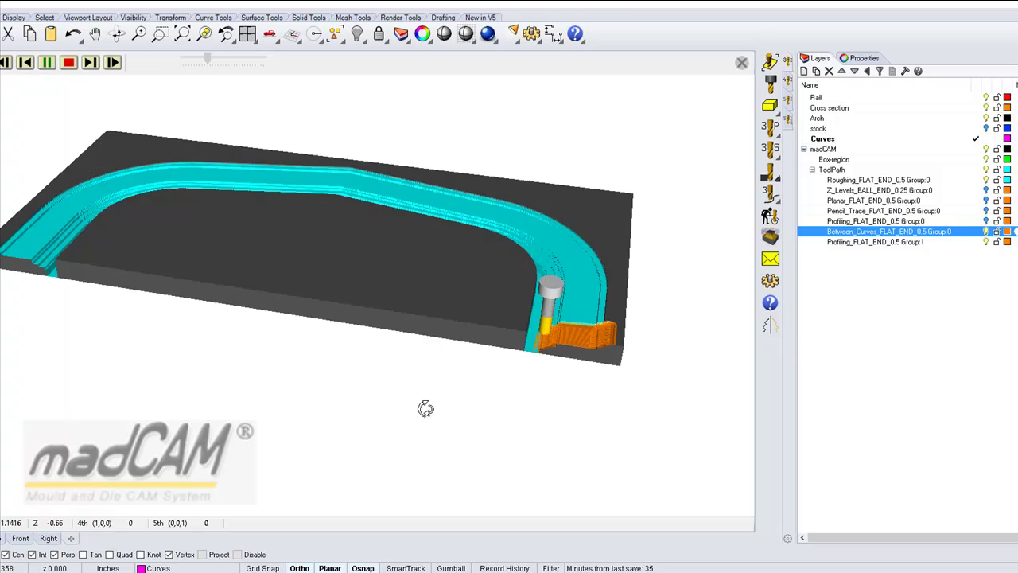
pyautogui.scroll(1, 423, 409)
pyautogui.scroll(2, 664, 328)
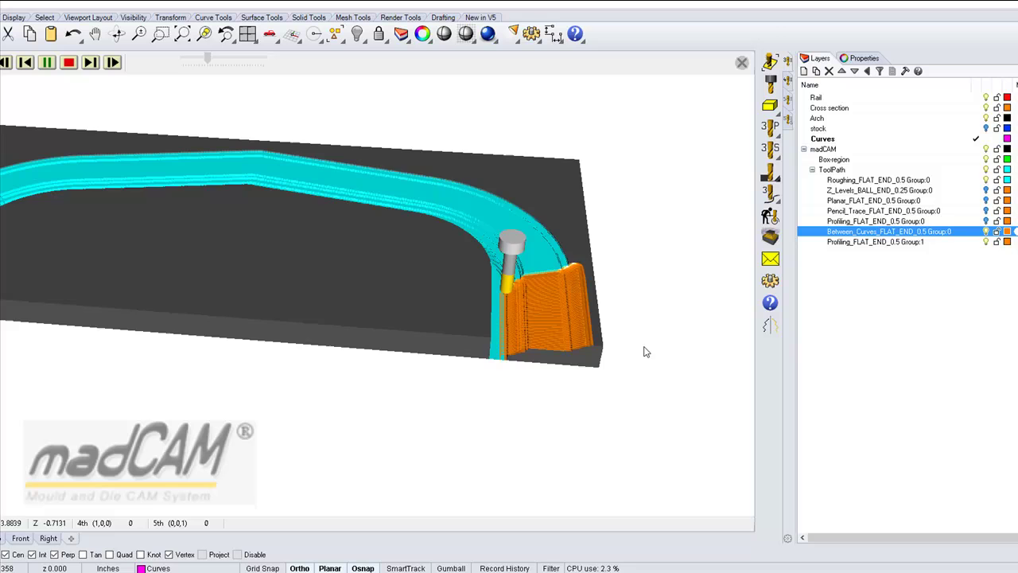
pyautogui.moveTo(645, 351); pyautogui.dragTo(548, 305, button='right')
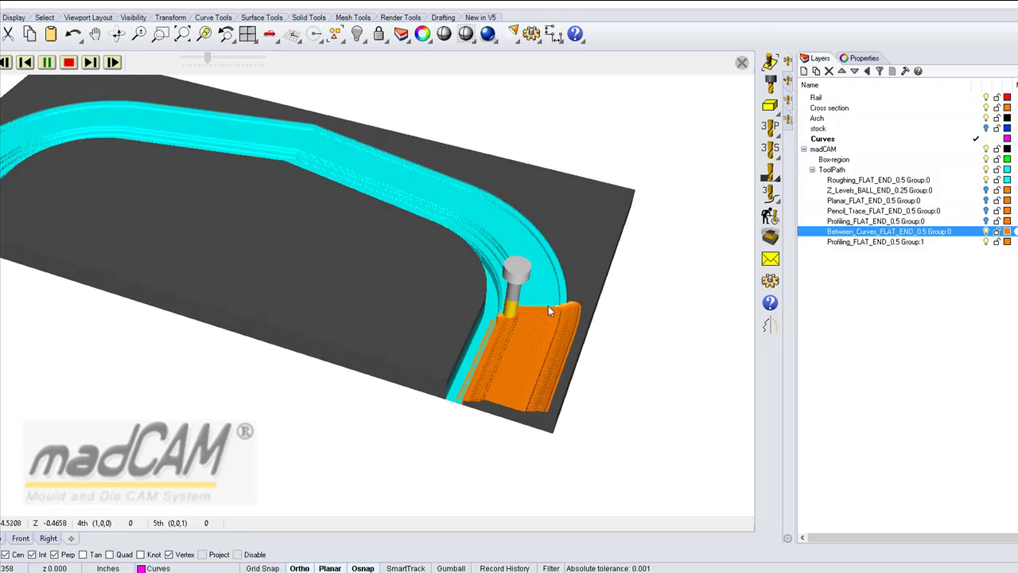
# Step: Complete the between-curves simulation, run the final profiling pass, inspect the cut end of the arch, and close the simulator
pyautogui.click(92, 63)
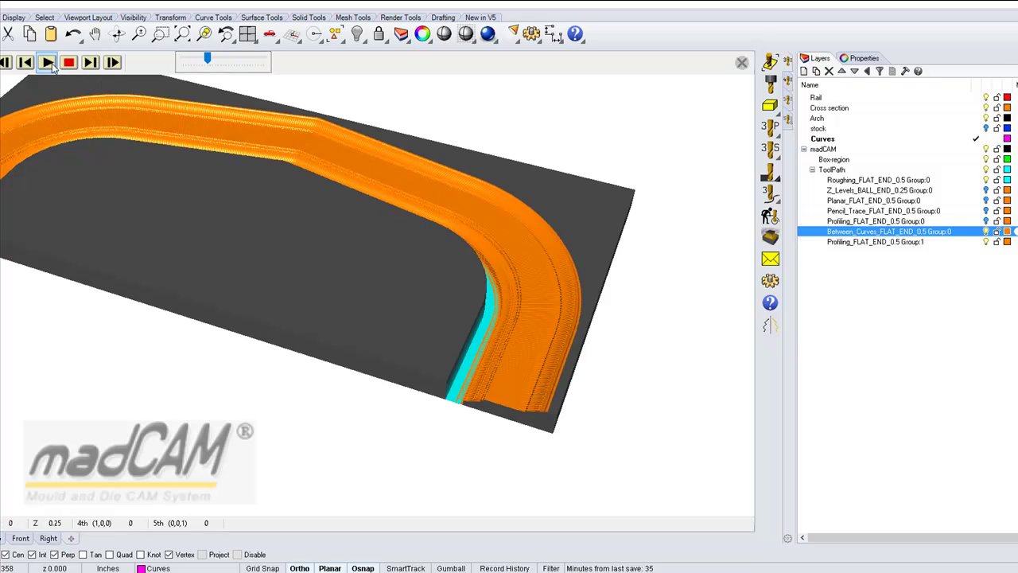
pyautogui.click(46, 63)
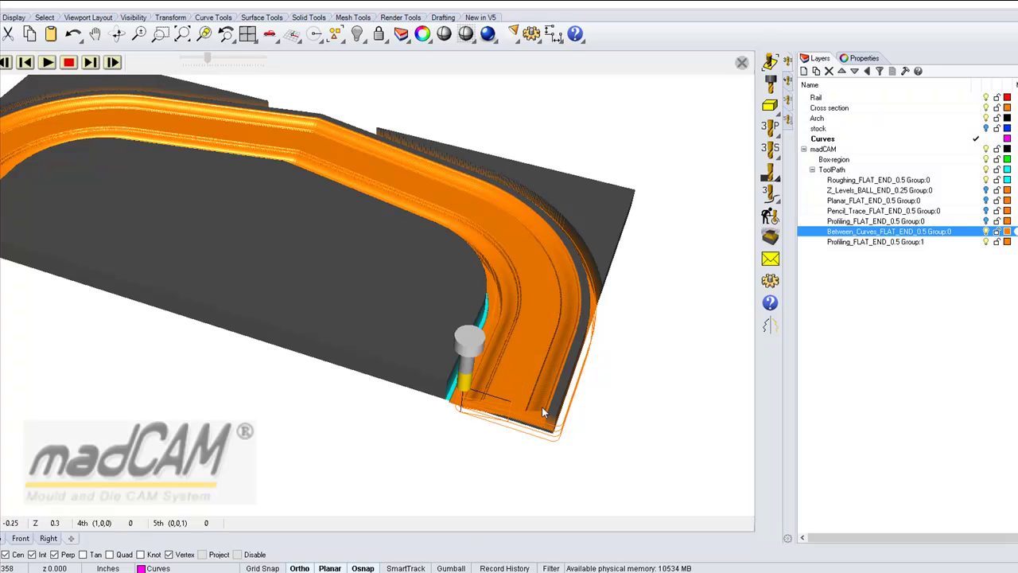
pyautogui.moveTo(542, 407); pyautogui.dragTo(593, 327, button='right')
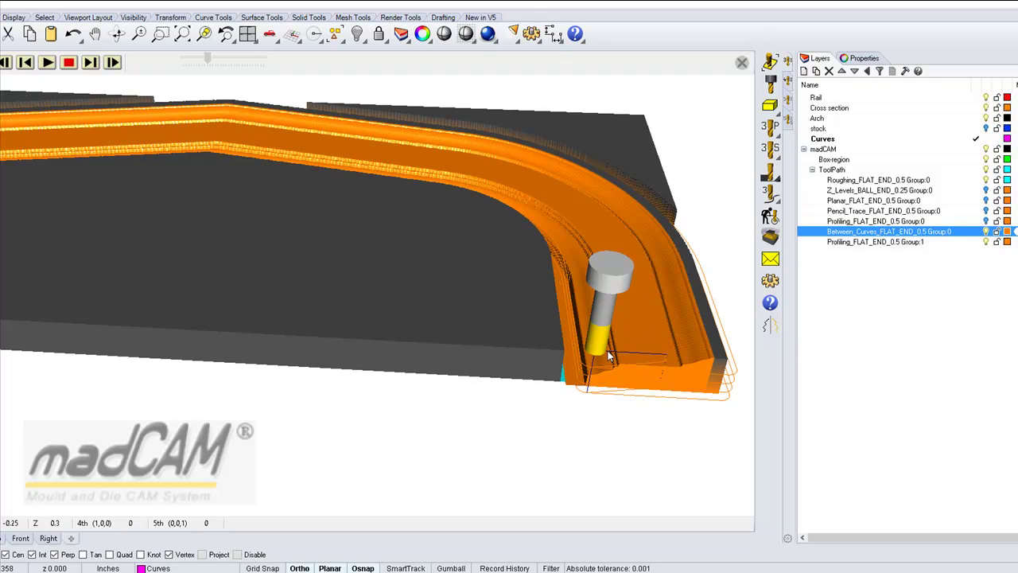
pyautogui.click(742, 64)
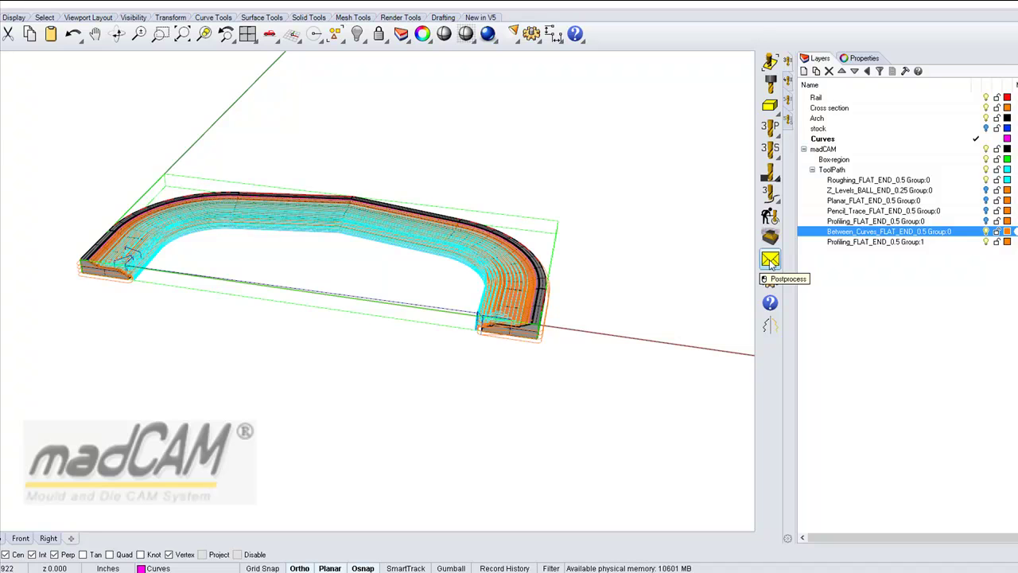
# Step: Post-process the visible toolpaths with the ShopBot2 post processor to 1.sbp on D:, replacing the existing file, and review the machining time report
pyautogui.click(770, 260)
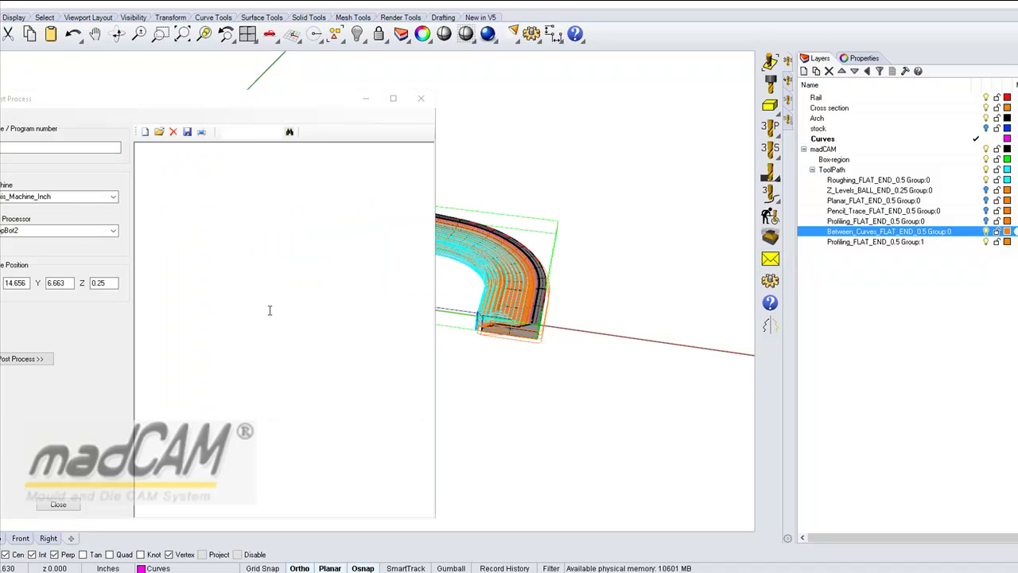
pyautogui.click(28, 361)
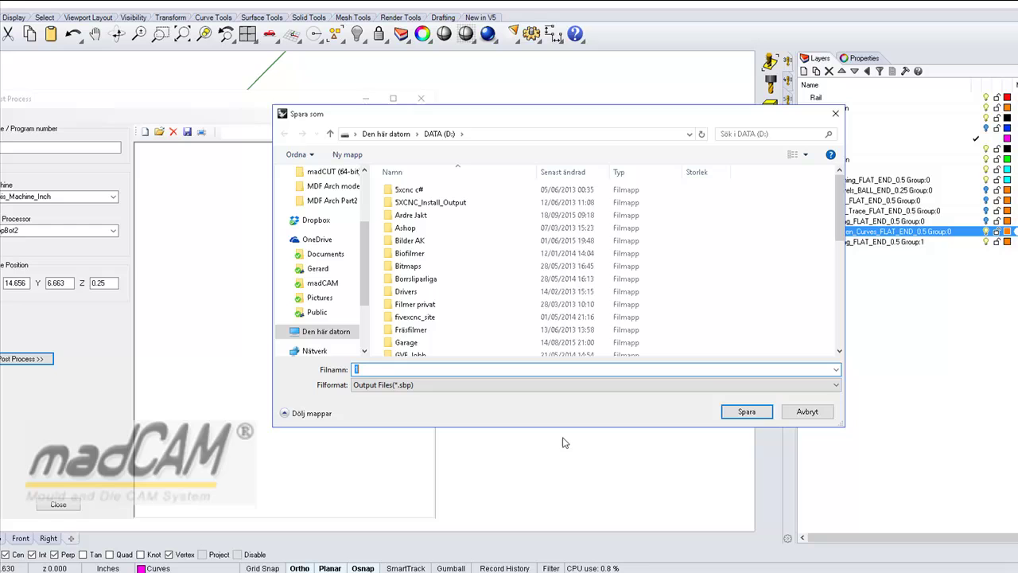
pyautogui.click(747, 412)
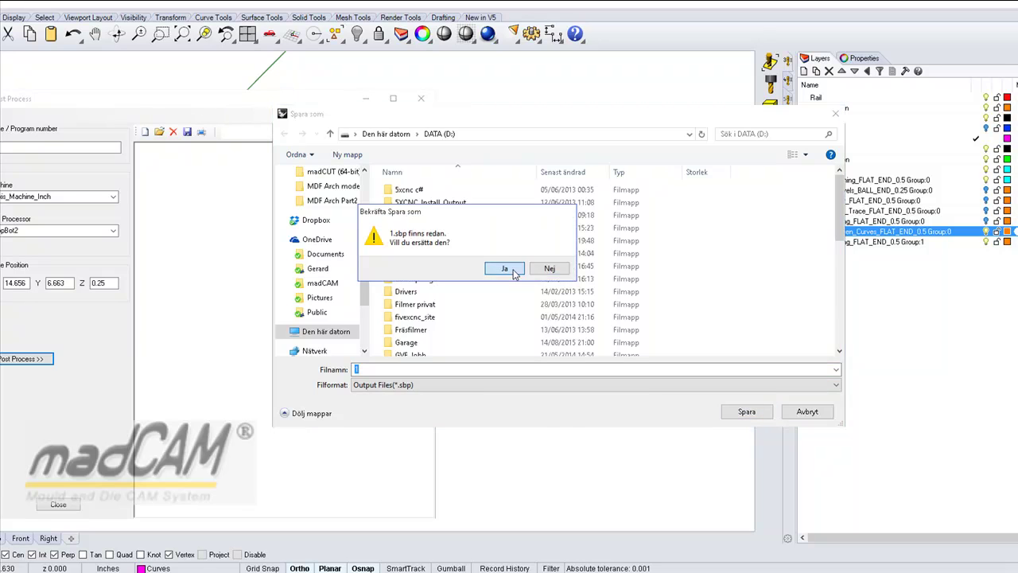
pyautogui.click(551, 268)
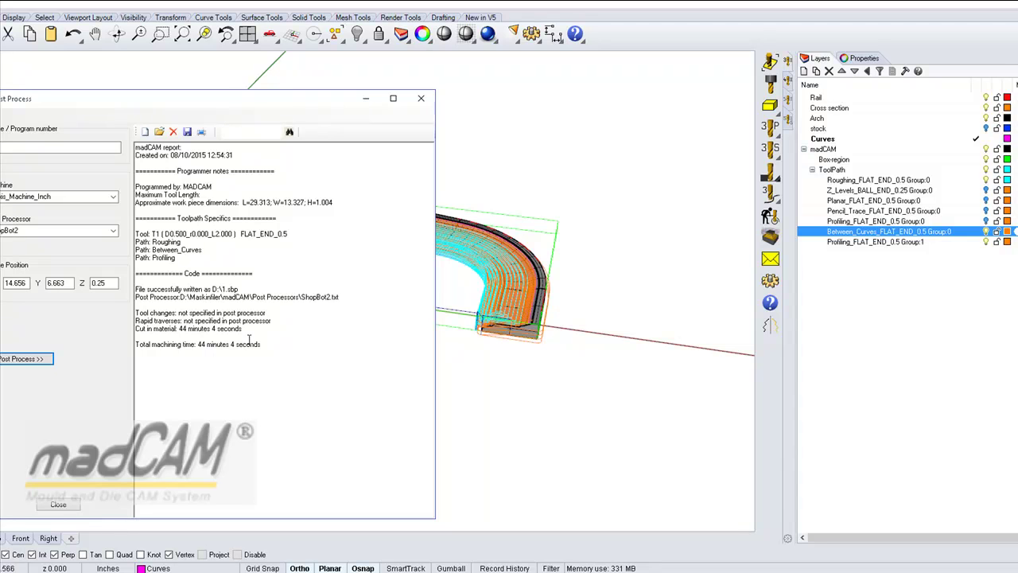
pyautogui.click(60, 504)
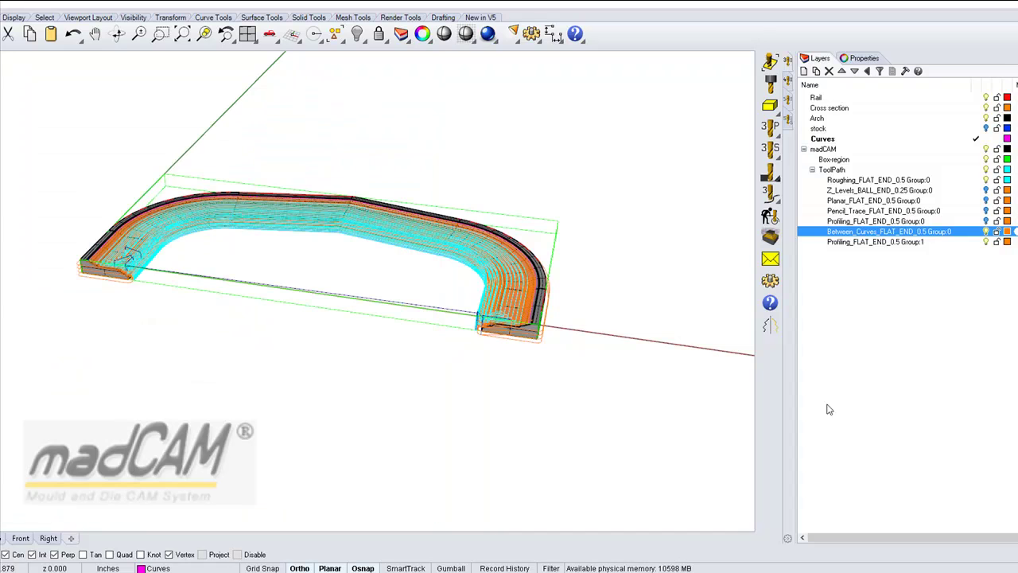
# Step: Turn off the Between_Curves layer and turn on the Profiling Group:0, Pencil_Trace, Planar and Z_Levels toolpath layers
pyautogui.click(986, 232)
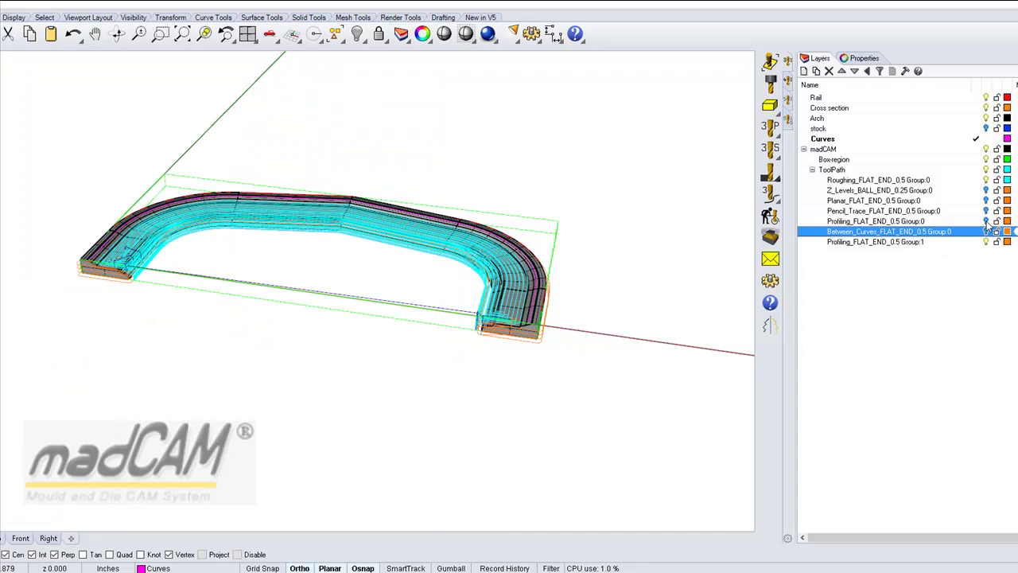
pyautogui.click(987, 222)
pyautogui.click(988, 211)
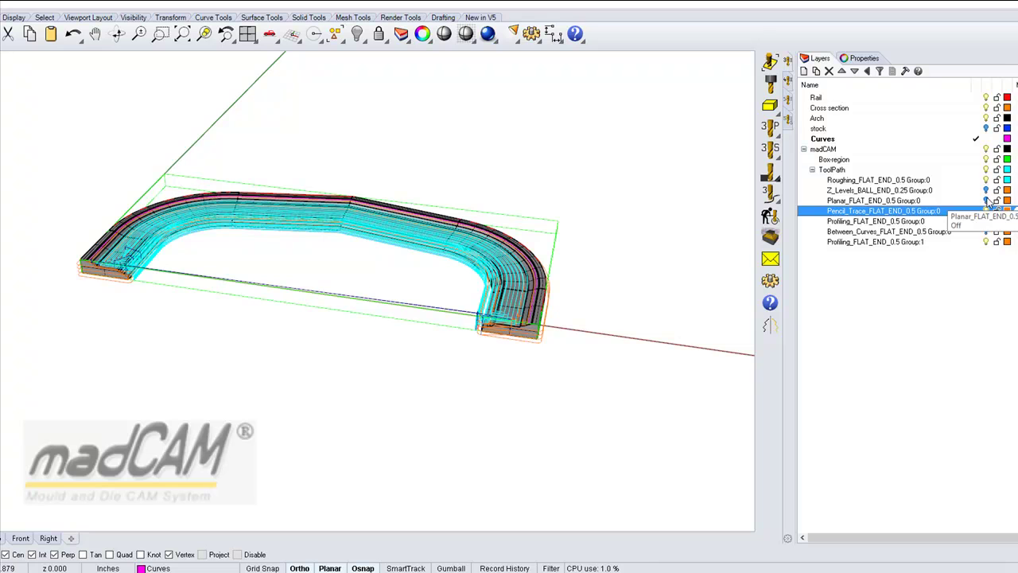
pyautogui.click(986, 200)
pyautogui.click(986, 190)
# Step: Post-process the roughing, Z-levels, planar, pencil trace and profiling toolpaths to 1.sbp, overwriting it, and review the report's total machining time
pyautogui.click(773, 260)
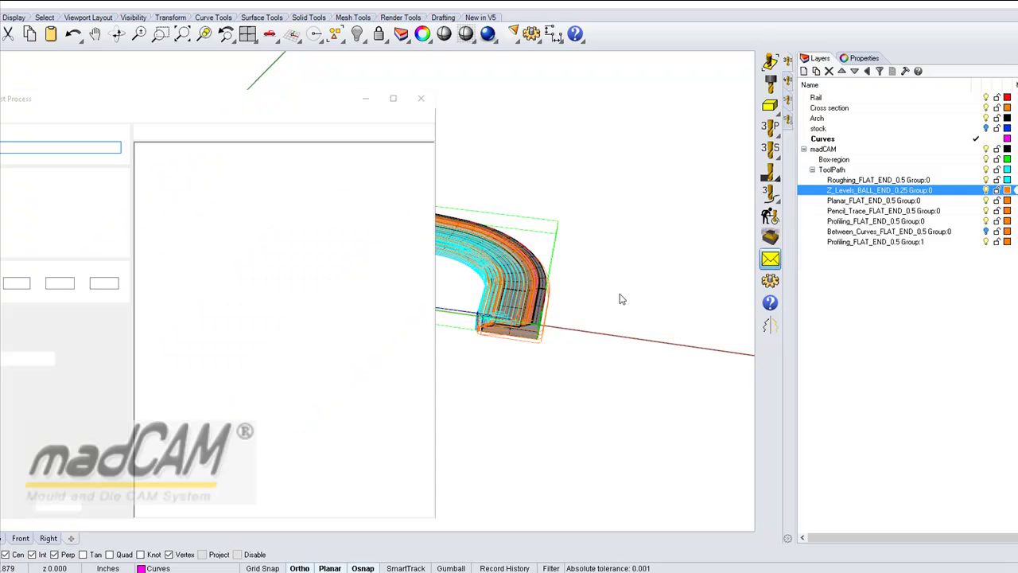
pyautogui.click(39, 361)
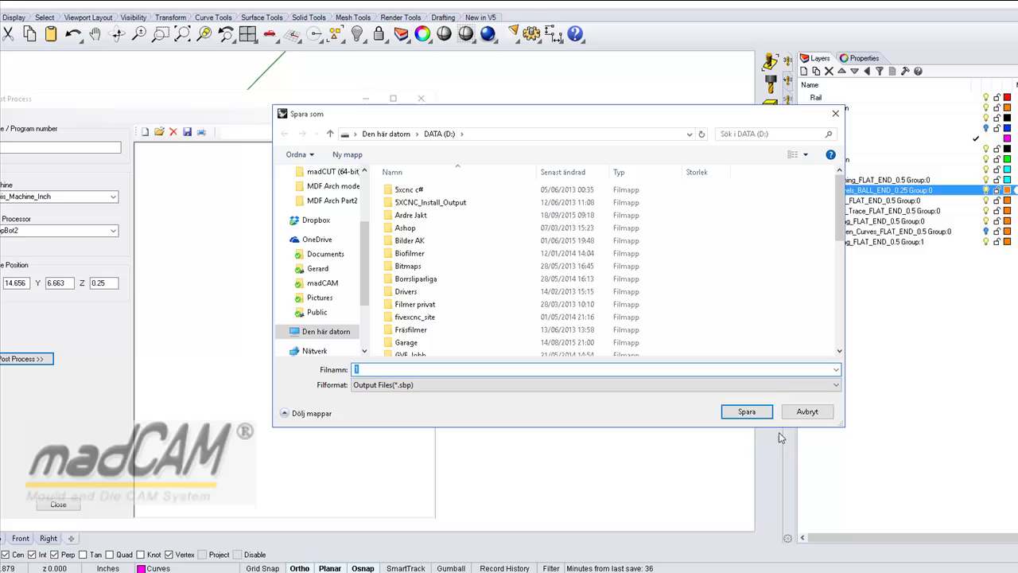
pyautogui.click(747, 411)
pyautogui.click(503, 269)
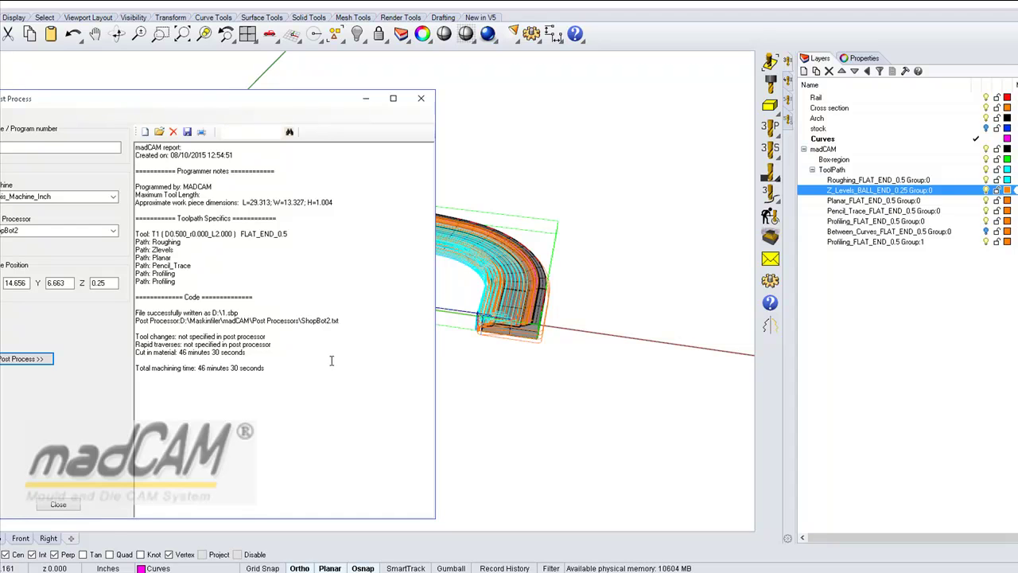
pyautogui.click(59, 504)
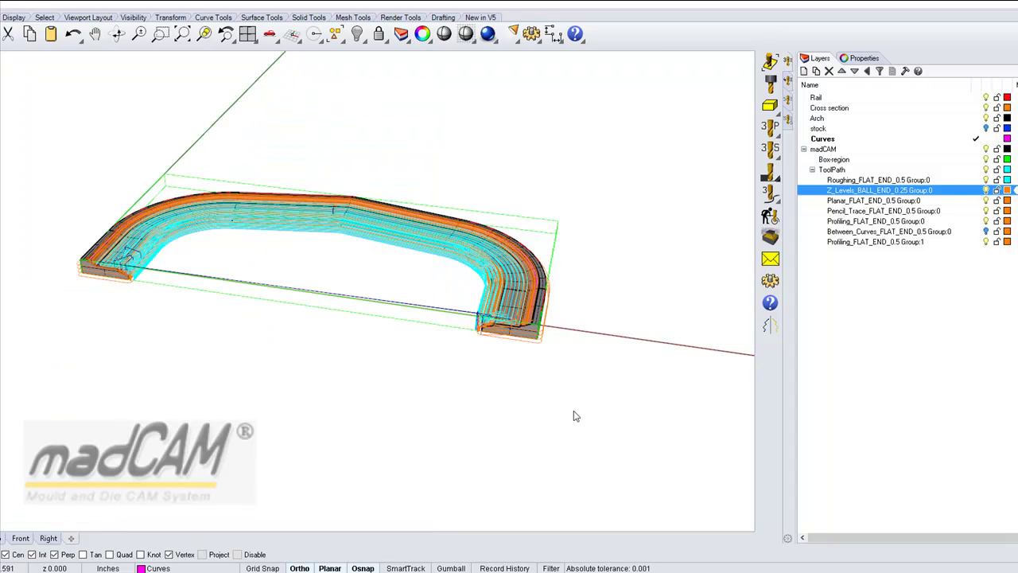